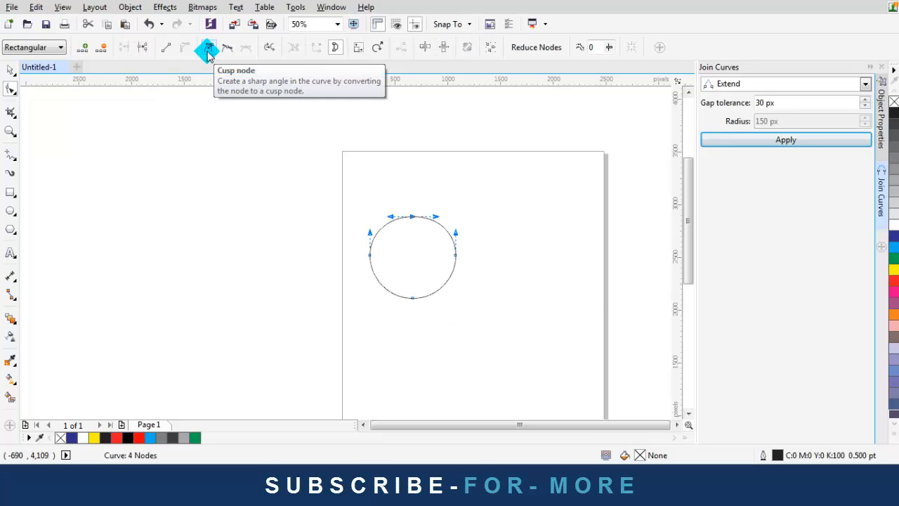
Make the circle's top node a cusp and bend its top segment, then undo back to a full circle
click(210, 47)
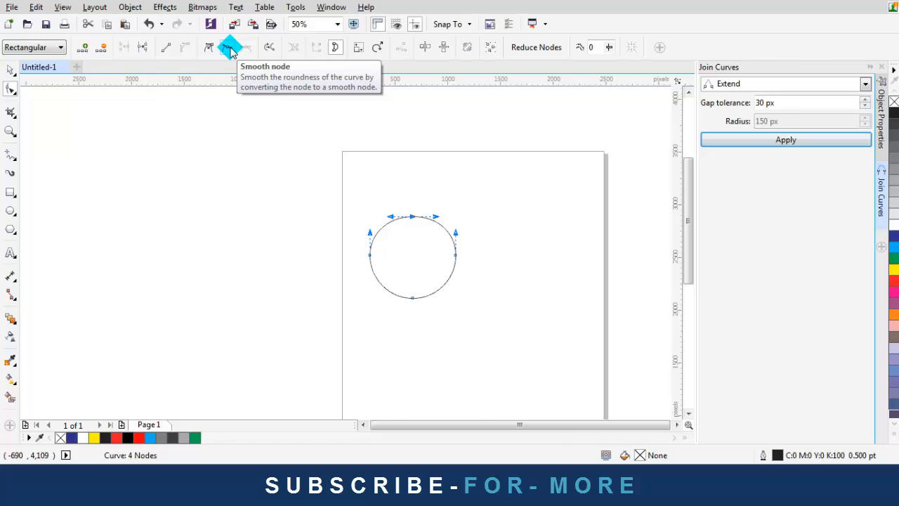
scroll(437, 218, up, 1)
drag(323, 146, 367, 200)
drag(411, 240, 411, 240)
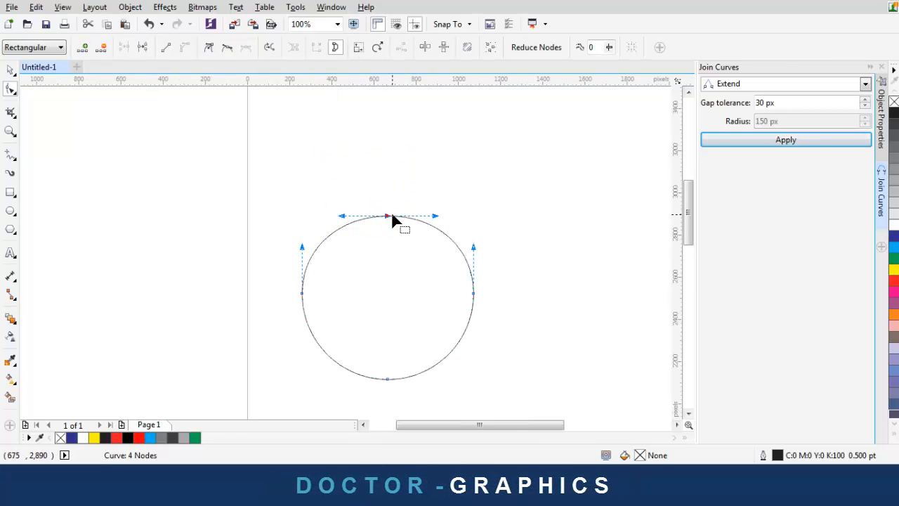
drag(433, 220, 427, 284)
key(ctrl+z)
key(ctrl+z)
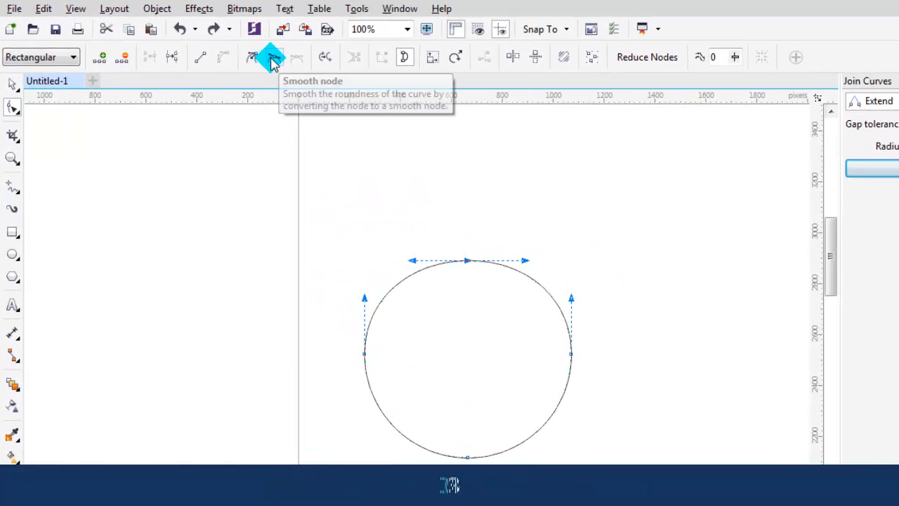
Make the top node a cusp again and pull its right handle down to pinch the upper-right curve inward
click(254, 61)
drag(495, 259, 493, 364)
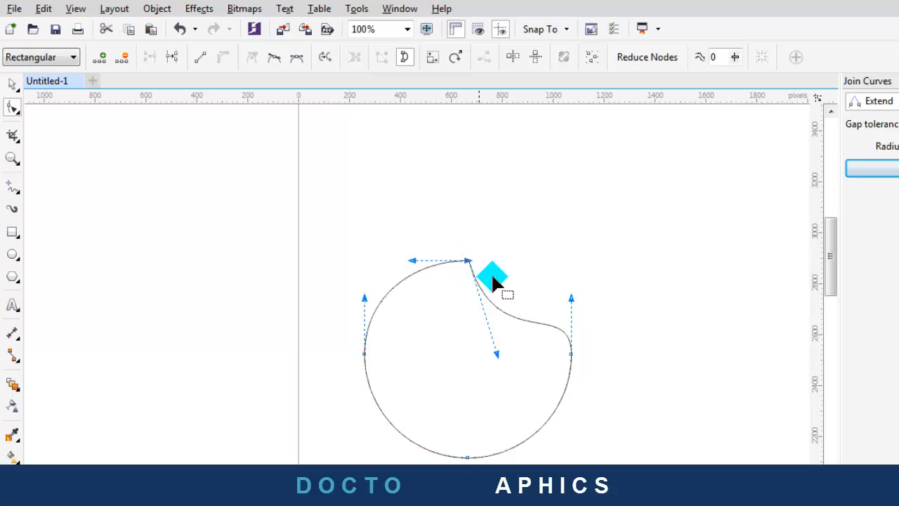
drag(496, 354, 480, 277)
Make the blob's top node smooth and adjust its handles to reshape the right side
click(437, 219)
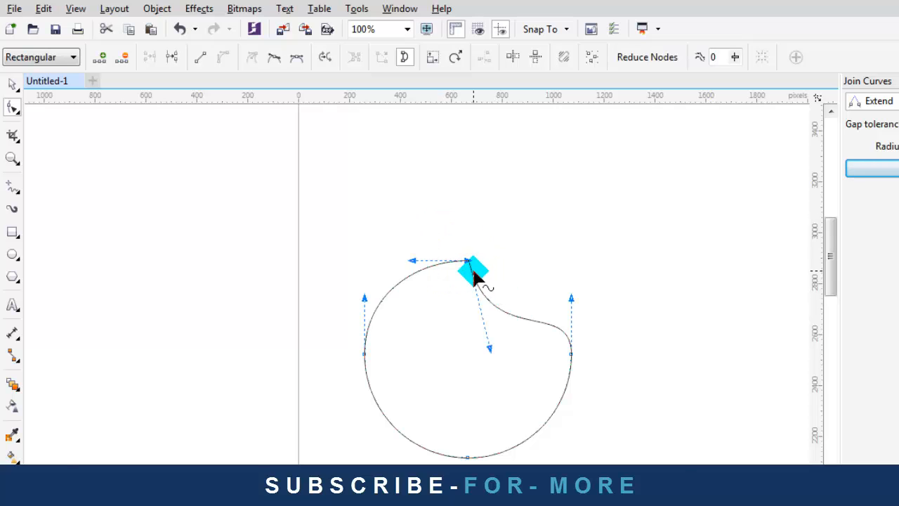
scroll(456, 225, up, 2)
scroll(462, 227, down, 1)
scroll(460, 221, up, 2)
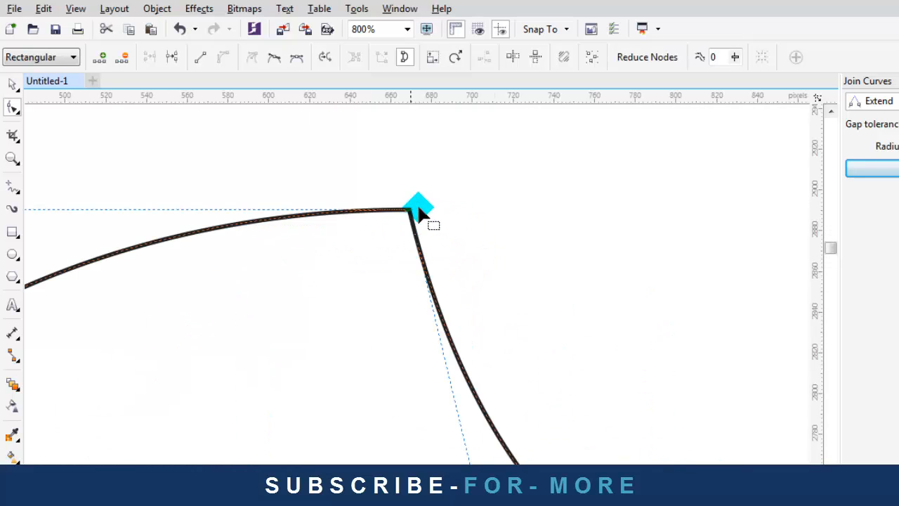
scroll(436, 197, down, 1)
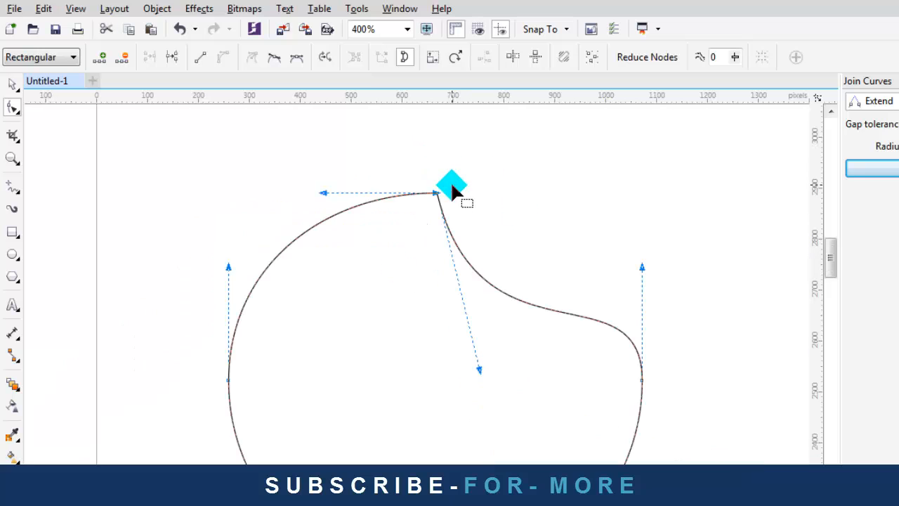
click(276, 61)
scroll(462, 251, down, 2)
scroll(470, 239, up, 1)
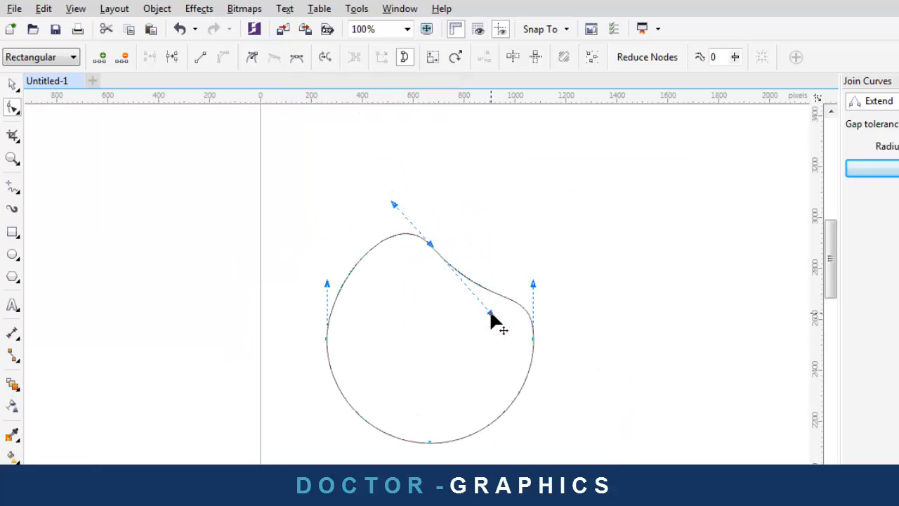
mouse_move(490, 314)
mouse_down()
mouse_move(512, 297)
mouse_move(488, 316)
mouse_up()
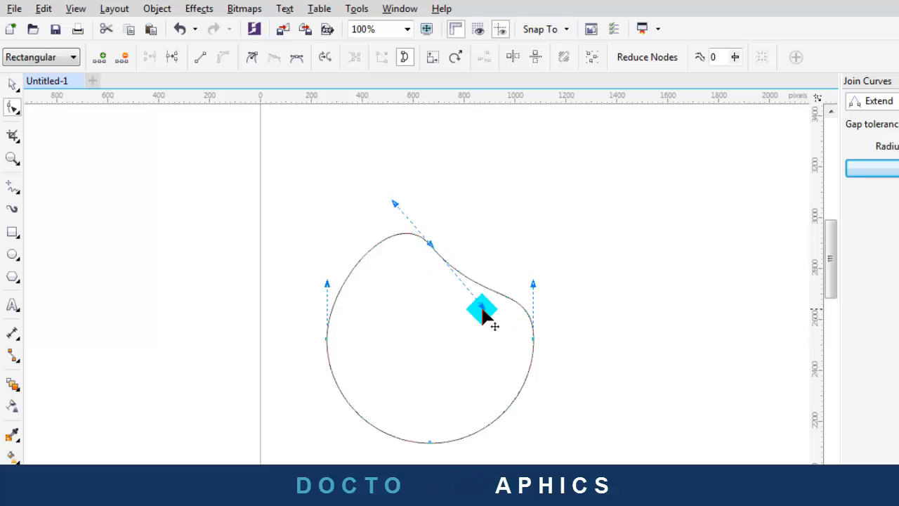
drag(502, 301, 482, 317)
Undo the last handle change and pull the handle back to refine the rounded top
key(ctrl+z)
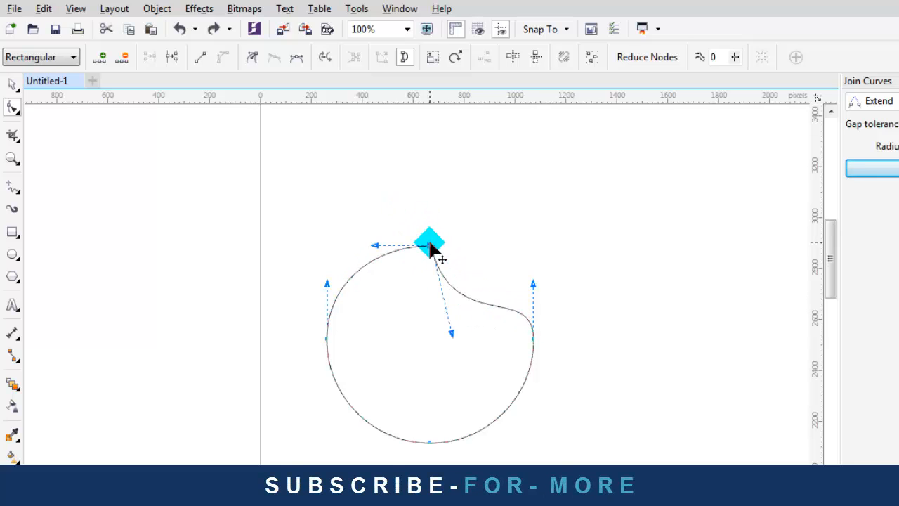
scroll(431, 245, up, 3)
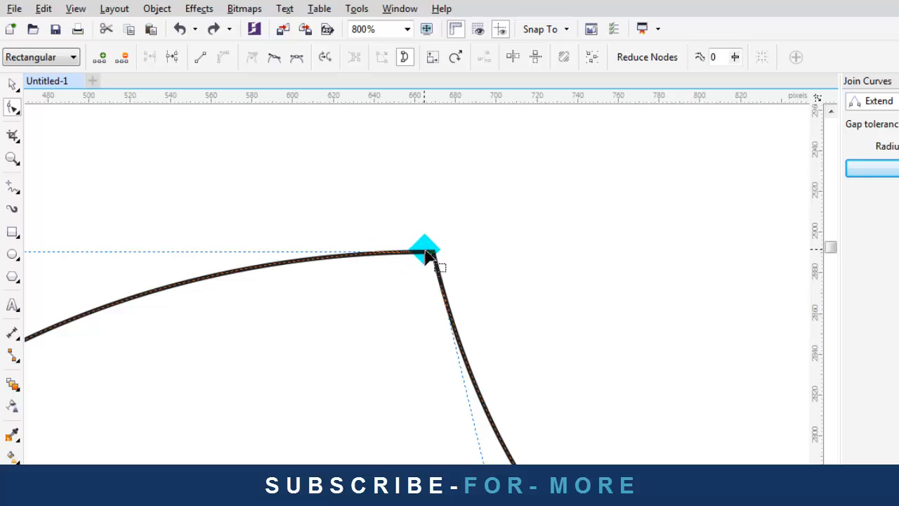
scroll(426, 251, down, 3)
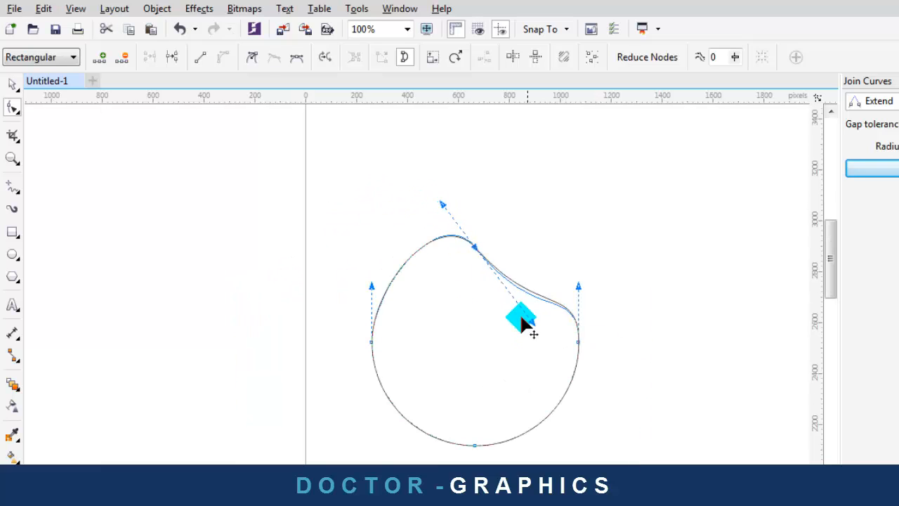
drag(522, 318, 500, 316)
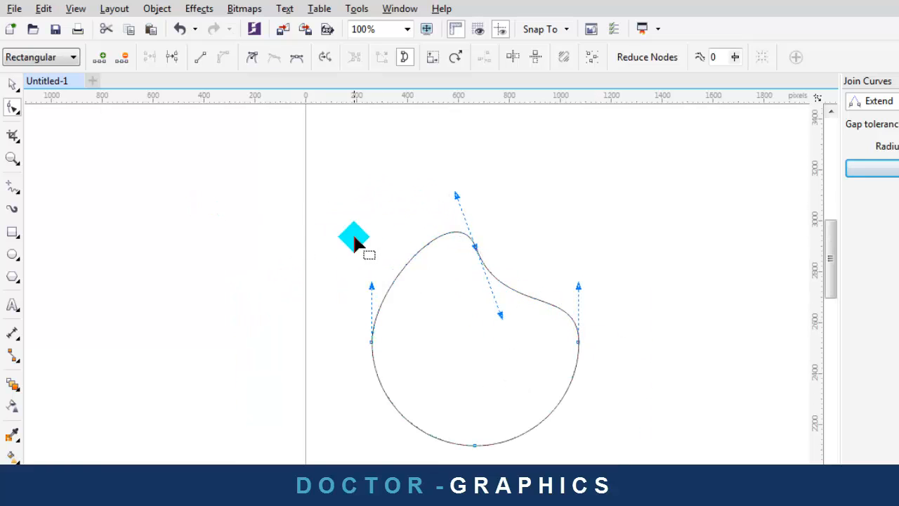
click(13, 82)
Draw a square to the right of the blob
click(176, 186)
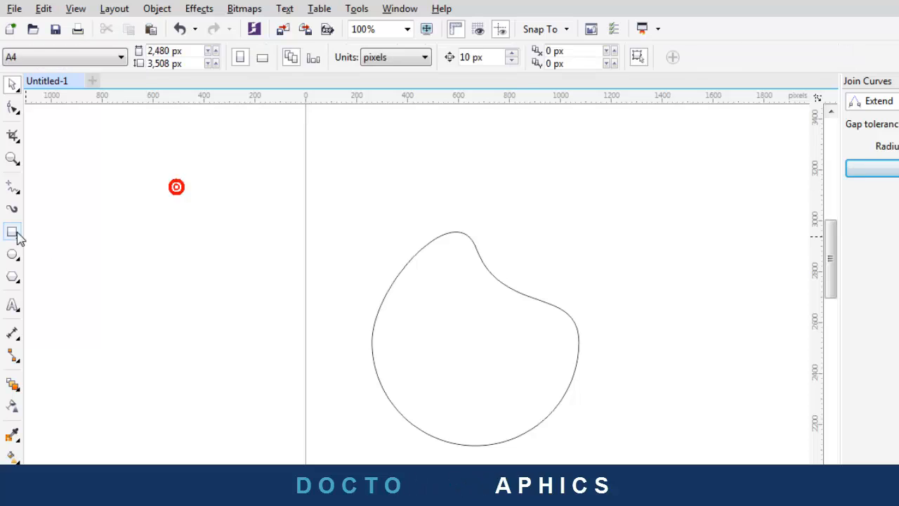
click(14, 232)
scroll(113, 212, down, 2)
drag(265, 216, 344, 293)
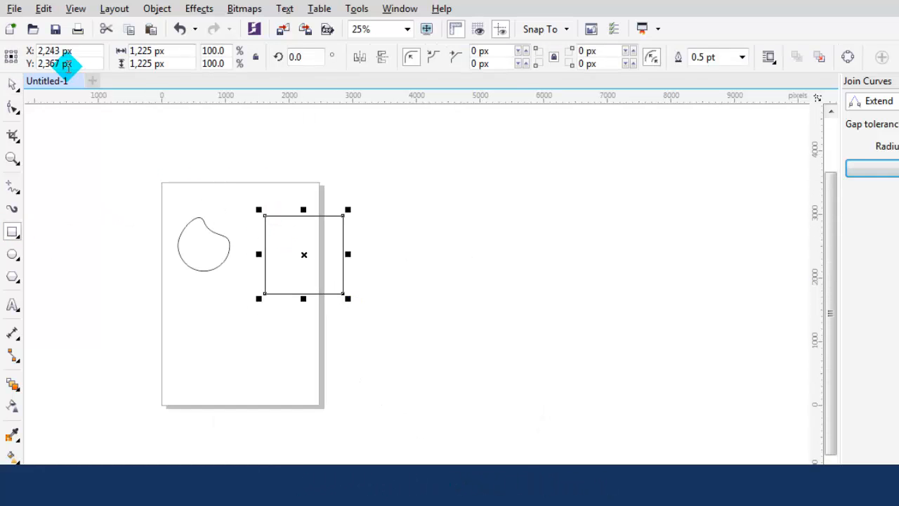
click(12, 83)
Convert the square to an editable curve with Ctrl+Q and select it for node editing
scroll(237, 229, up, 2)
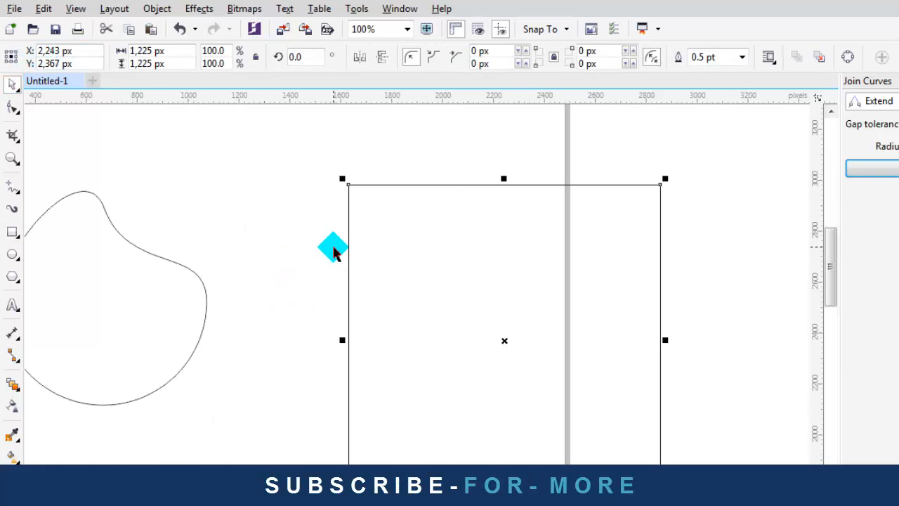
key(ctrl+q)
click(413, 202)
click(411, 186)
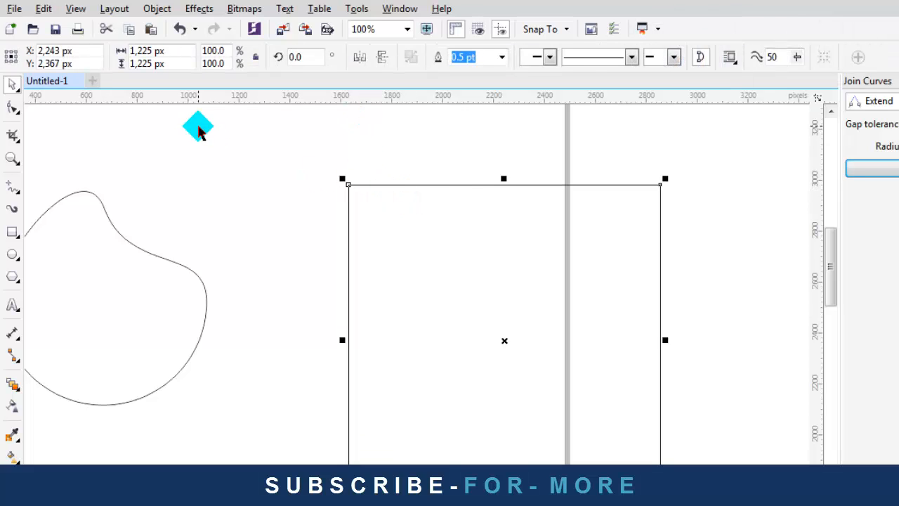
click(13, 107)
Select the rectangle's nodes and open the node context menu, dismissing it without a choice
key(ctrl+a)
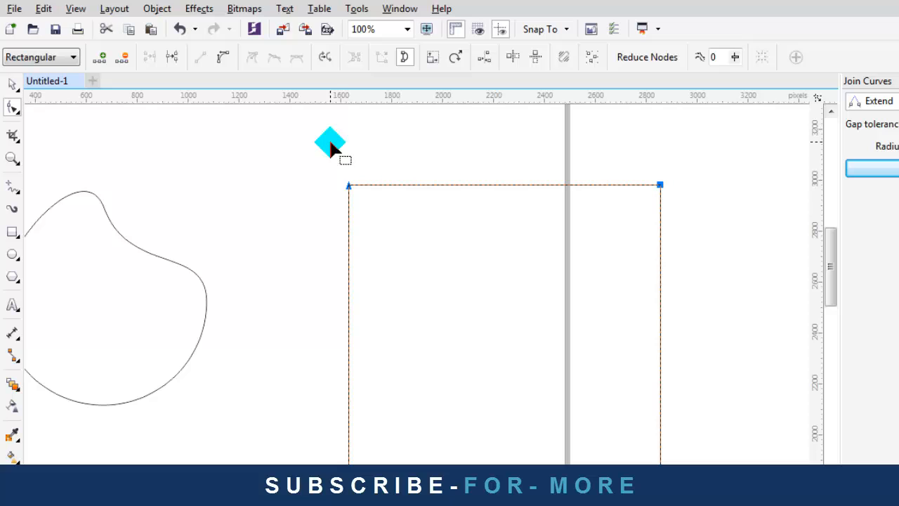
right_click(411, 187)
click(394, 180)
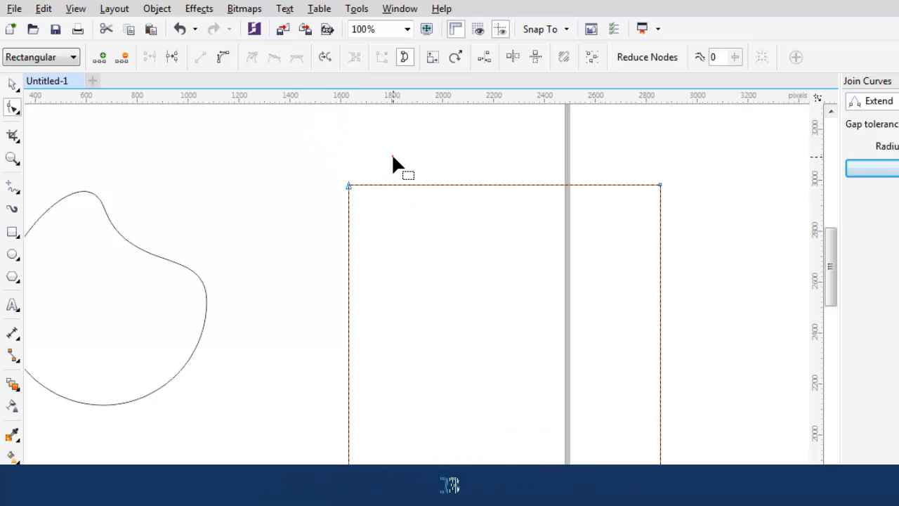
click(393, 156)
right_click(392, 186)
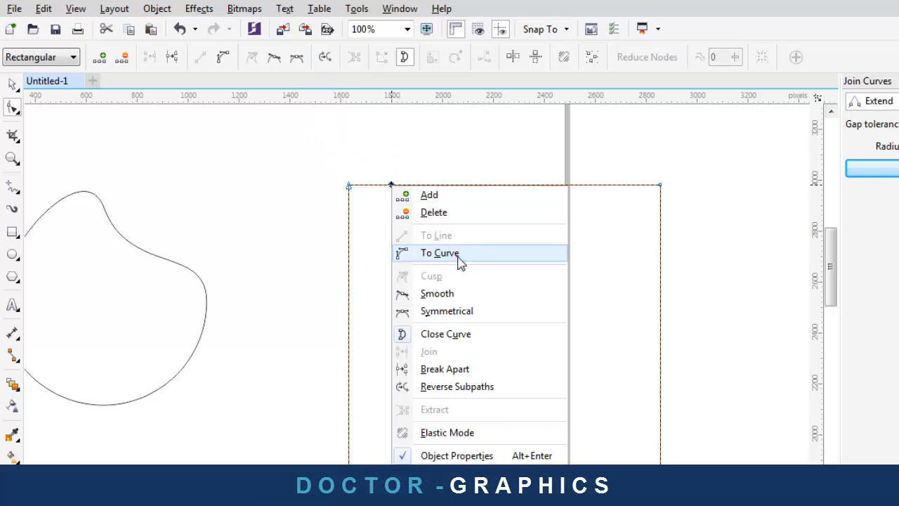
click(359, 131)
Smooth the two top corner nodes to arch the top edge, then undo back to a straight top
drag(320, 138, 750, 257)
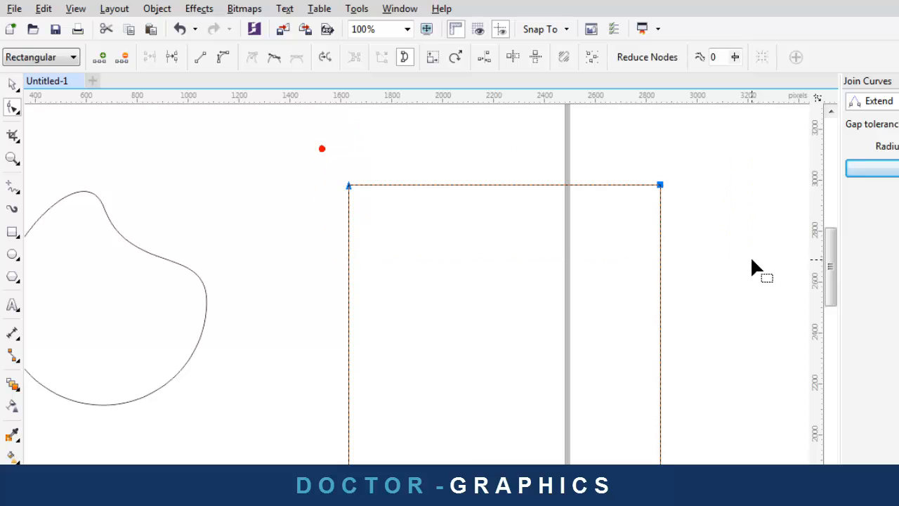
click(274, 61)
scroll(401, 176, down, 3)
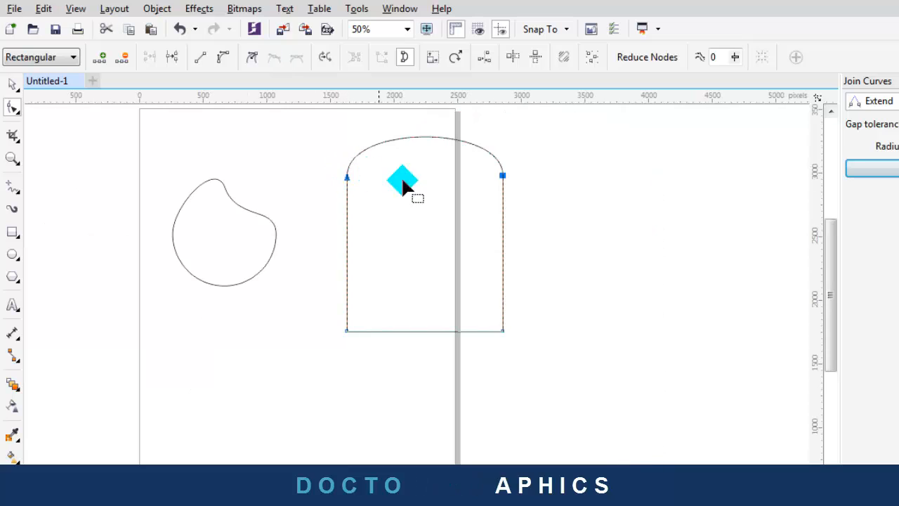
scroll(473, 147, up, 3)
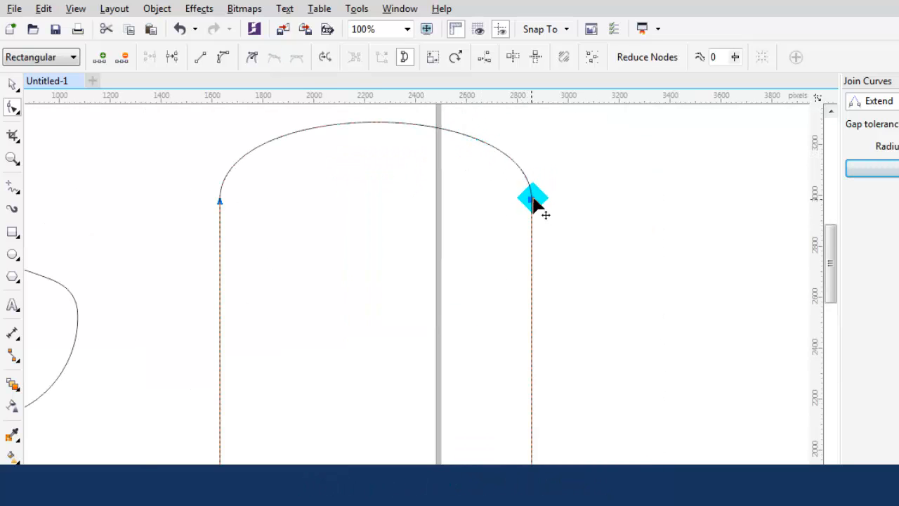
click(565, 196)
scroll(543, 188, up, 3)
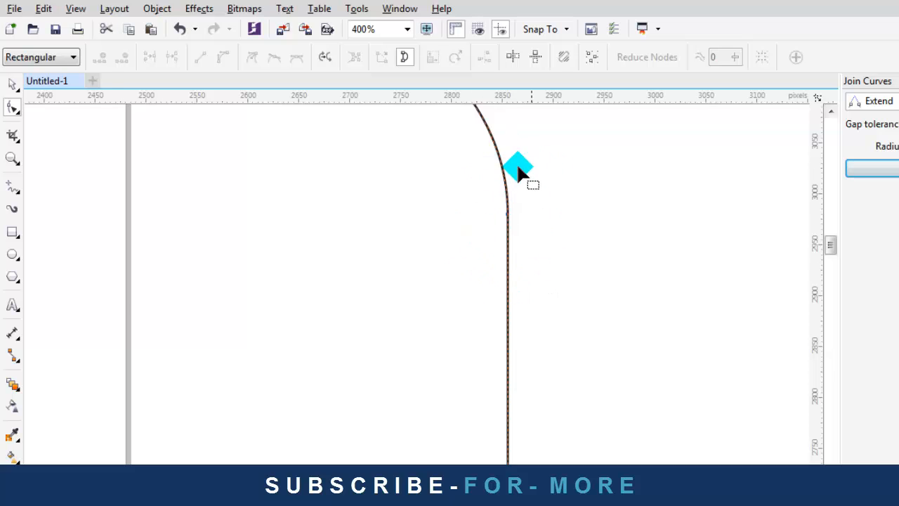
scroll(518, 171, down, 3)
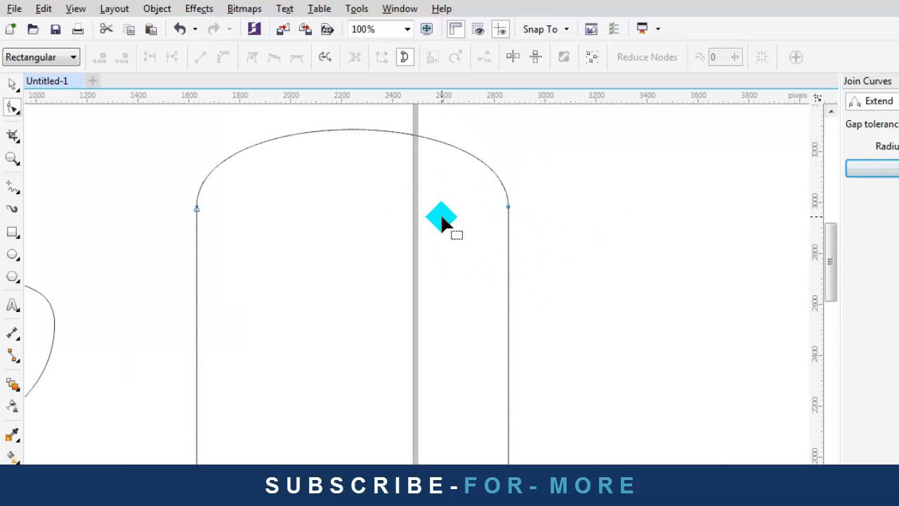
key(ctrl+z)
Zoom in and out on the rectangle's top-right corner node to inspect it
scroll(522, 191, up, 2)
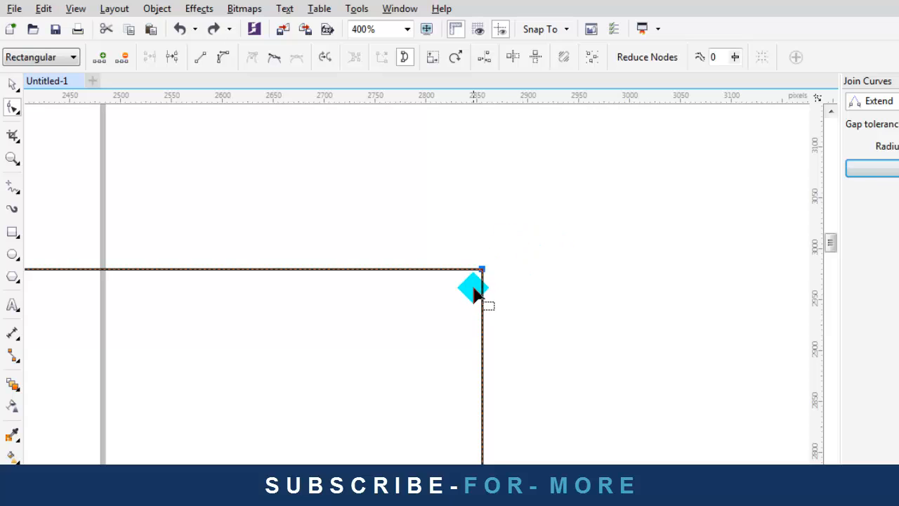
scroll(473, 287, up, 1)
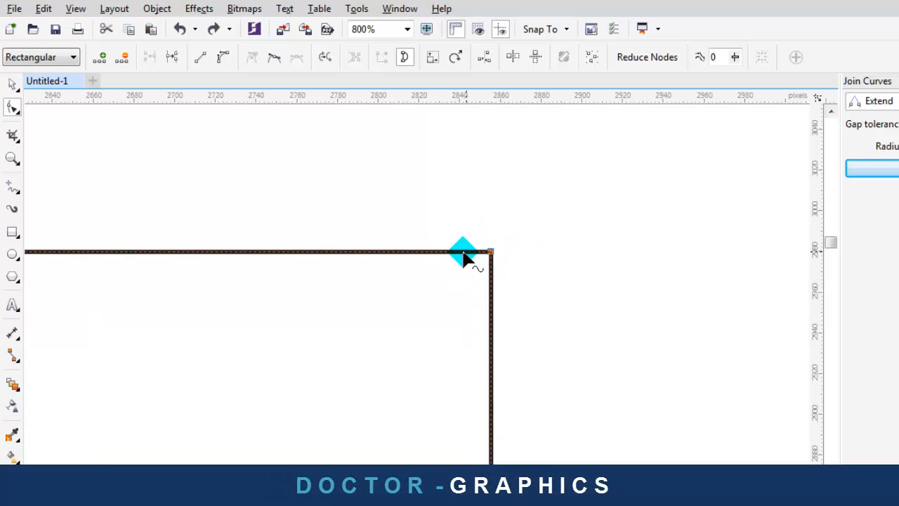
scroll(537, 253, down, 1)
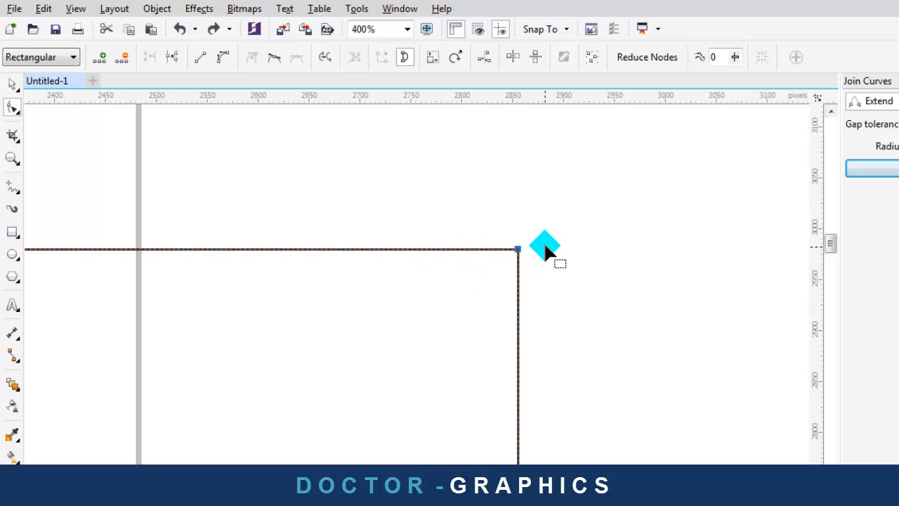
scroll(523, 251, up, 2)
scroll(531, 257, down, 2)
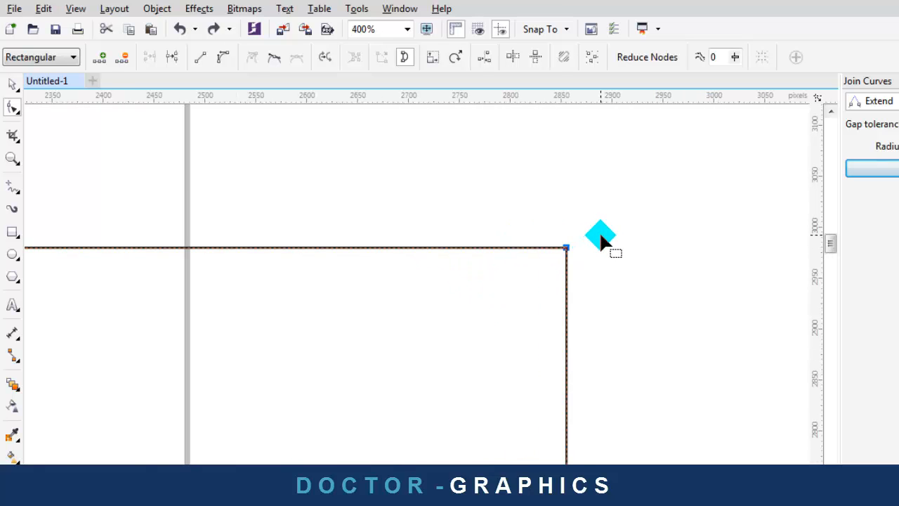
scroll(600, 234, down, 2)
Marquee-select the rectangle's two top corner nodes and make them smooth so the top arches
click(625, 188)
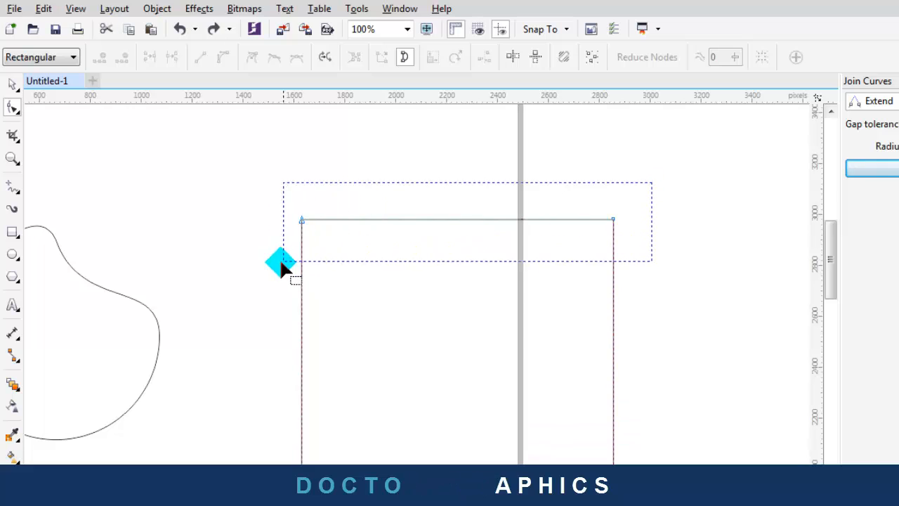
drag(281, 259, 282, 260)
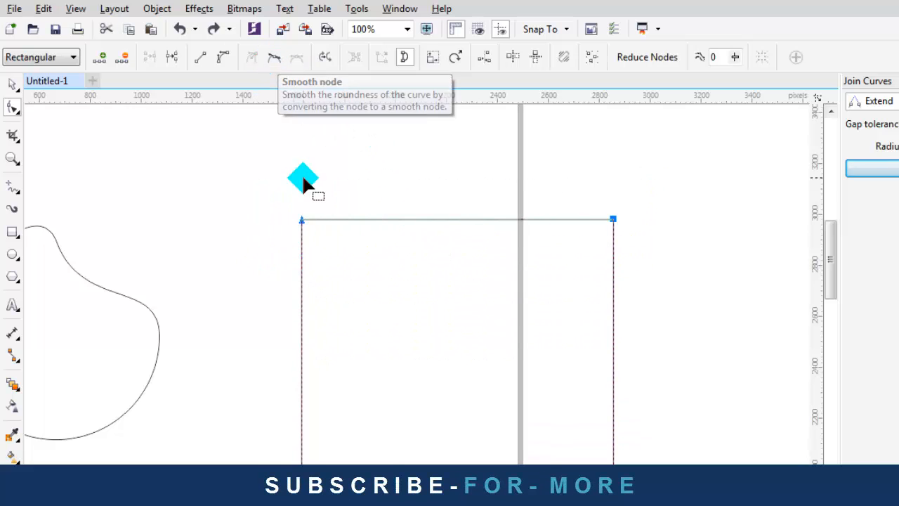
scroll(479, 190, down, 1)
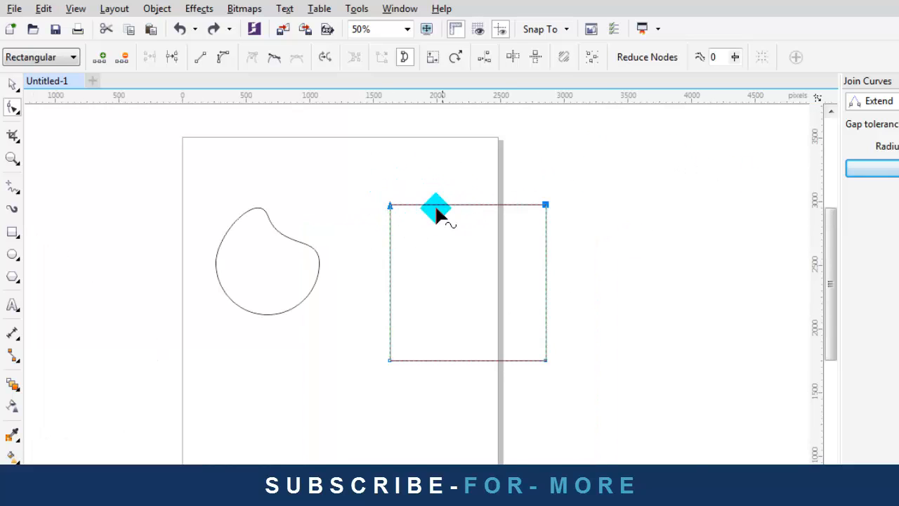
scroll(436, 210, up, 1)
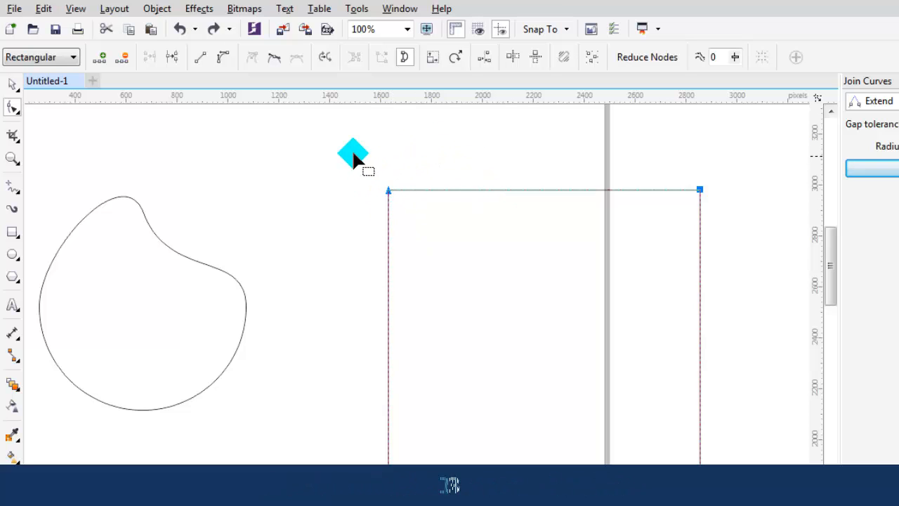
drag(346, 147, 808, 312)
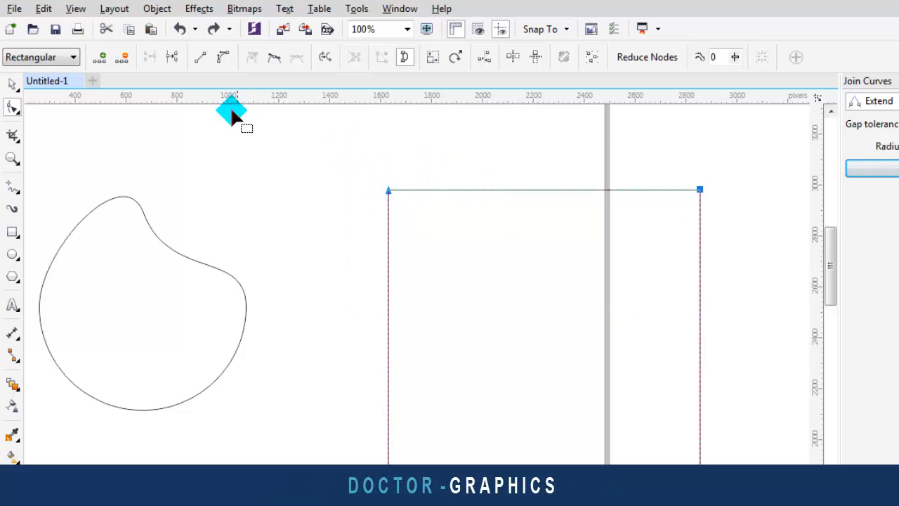
click(274, 61)
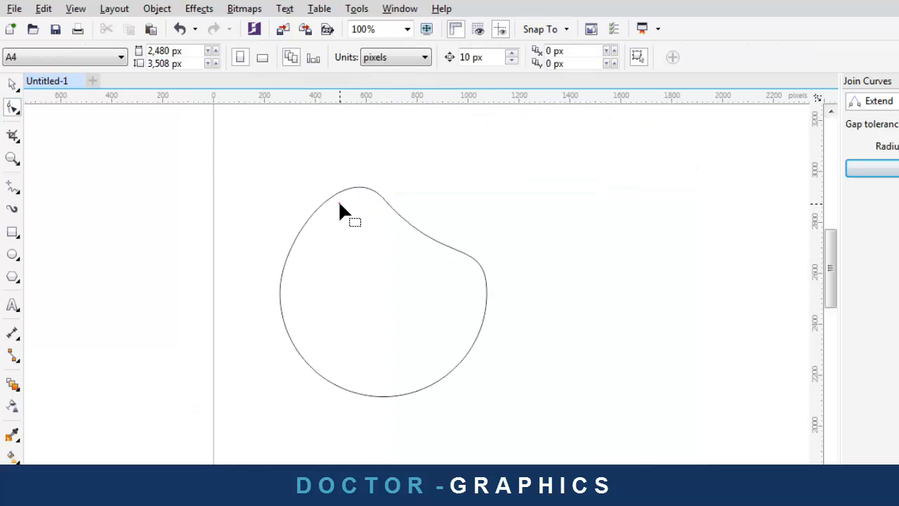
click(340, 203)
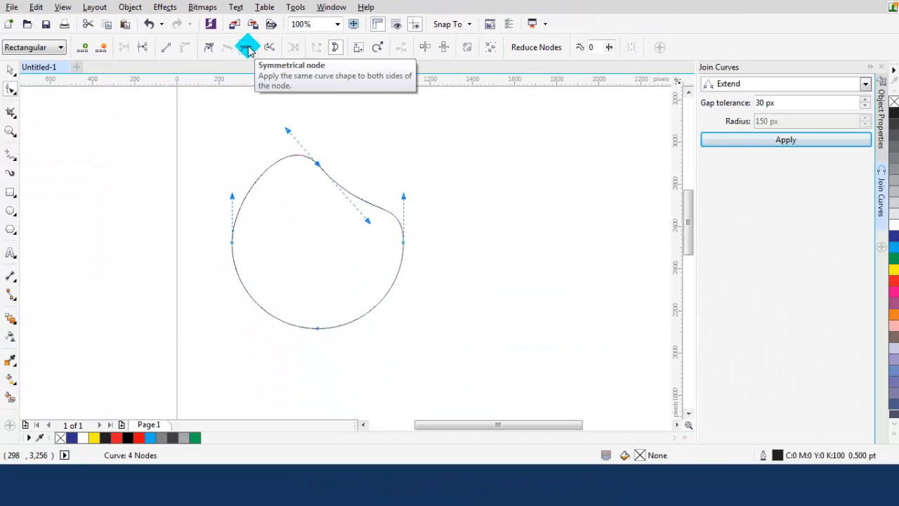
Drag the blob's top node handle to bend the upper curve and deepen the right-side dent
click(253, 129)
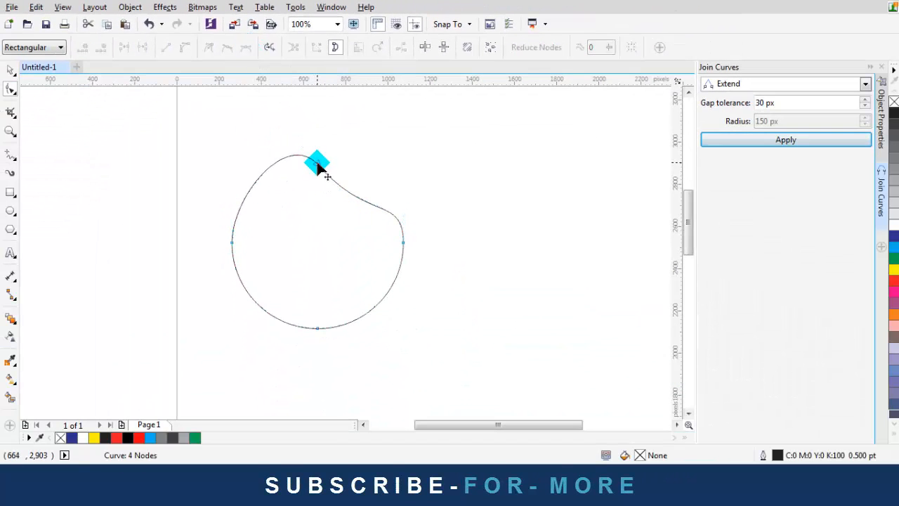
click(317, 163)
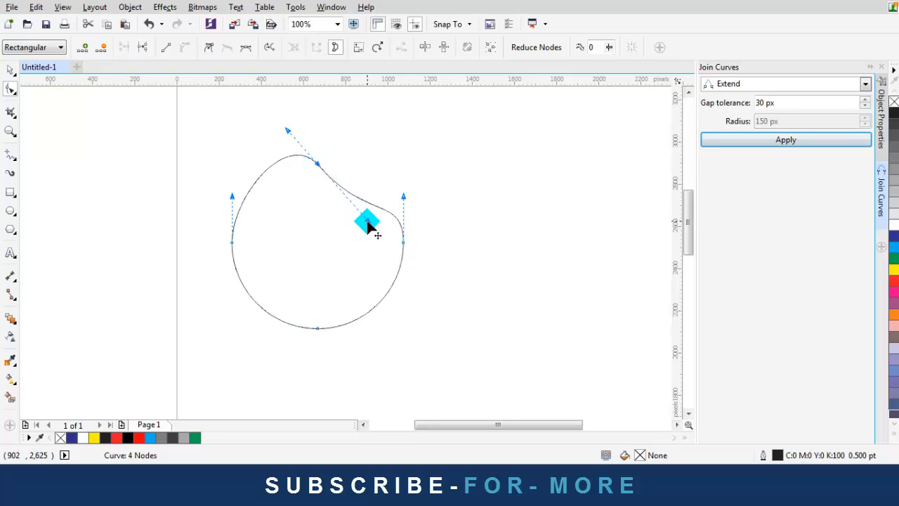
drag(367, 222, 367, 248)
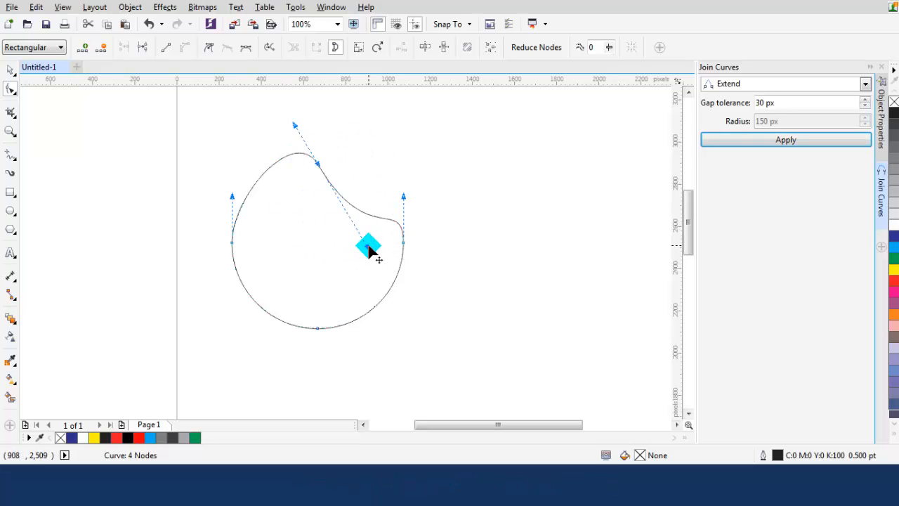
drag(367, 248, 393, 347)
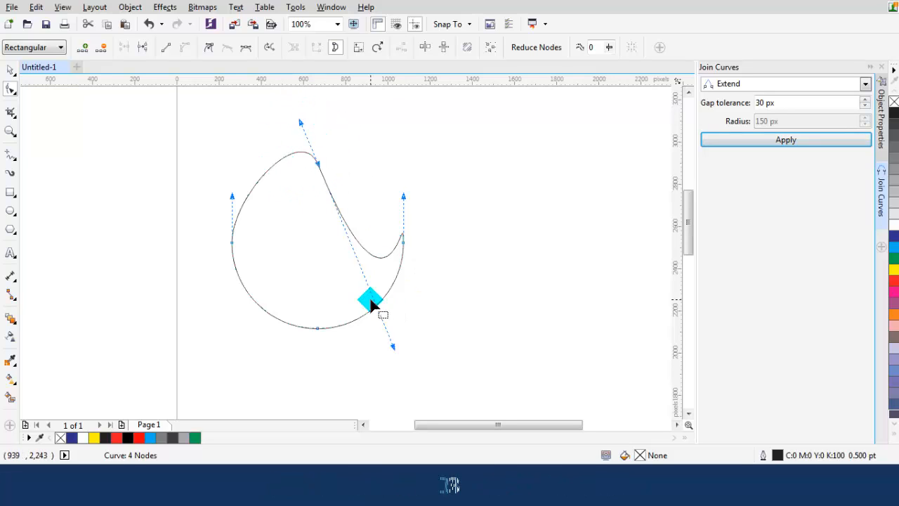
drag(393, 346, 411, 370)
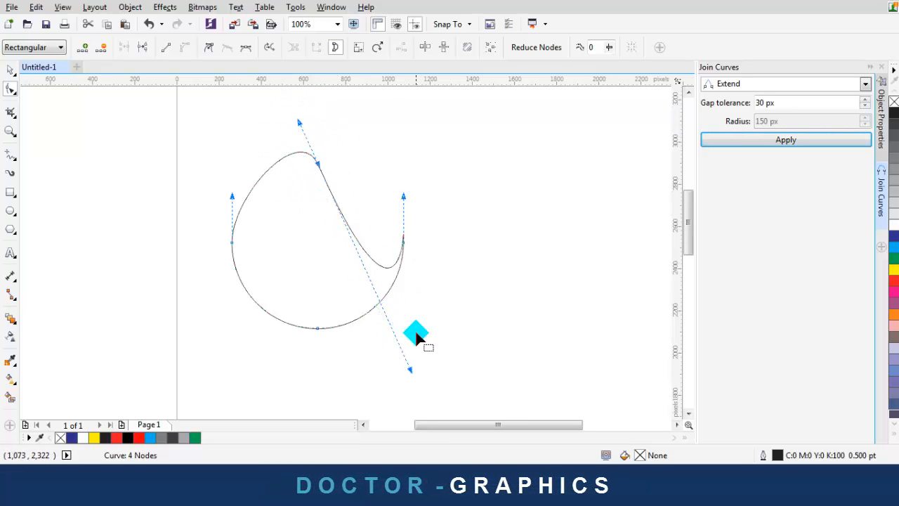
Make the top node symmetrical and shorten its handles into a rounded drop shape
click(323, 148)
click(317, 164)
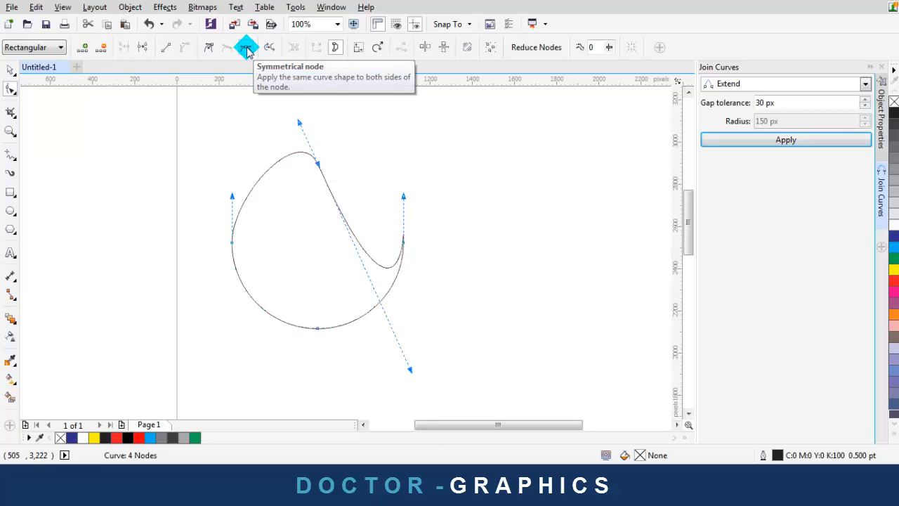
click(247, 49)
scroll(394, 235, down, 1)
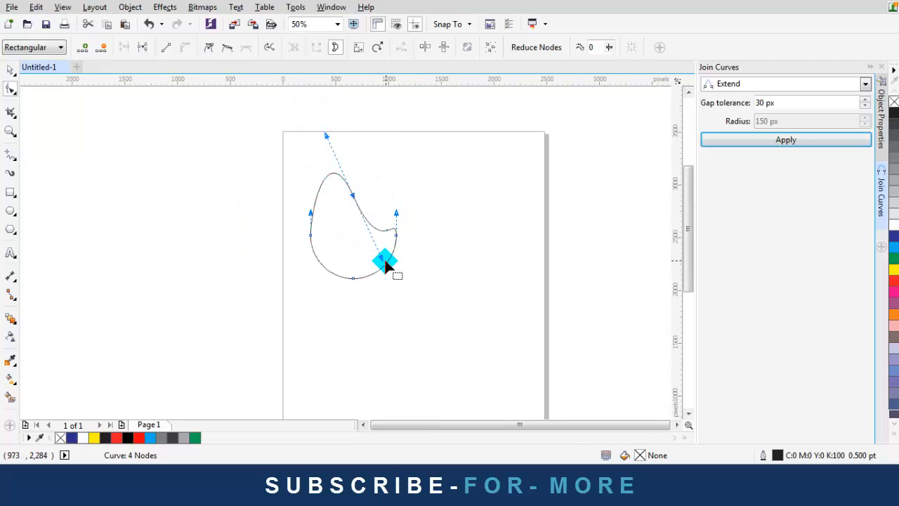
drag(381, 262, 378, 306)
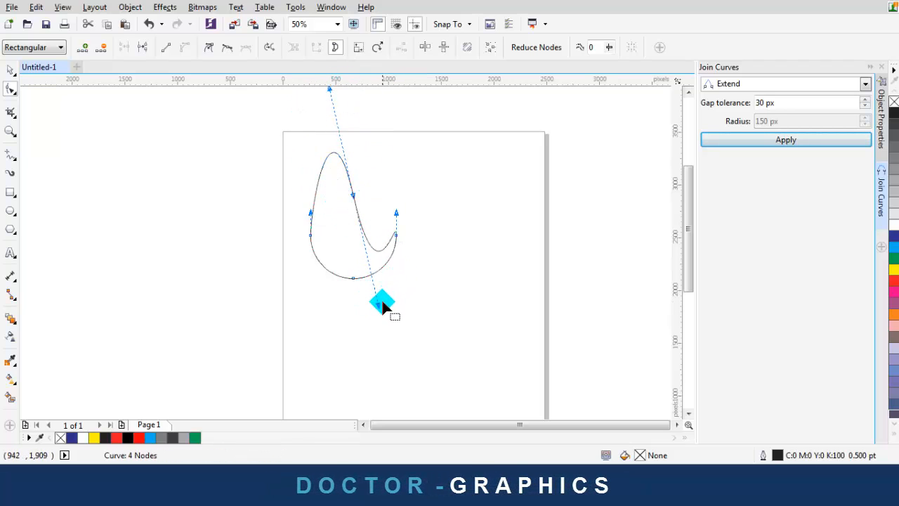
drag(382, 303, 328, 195)
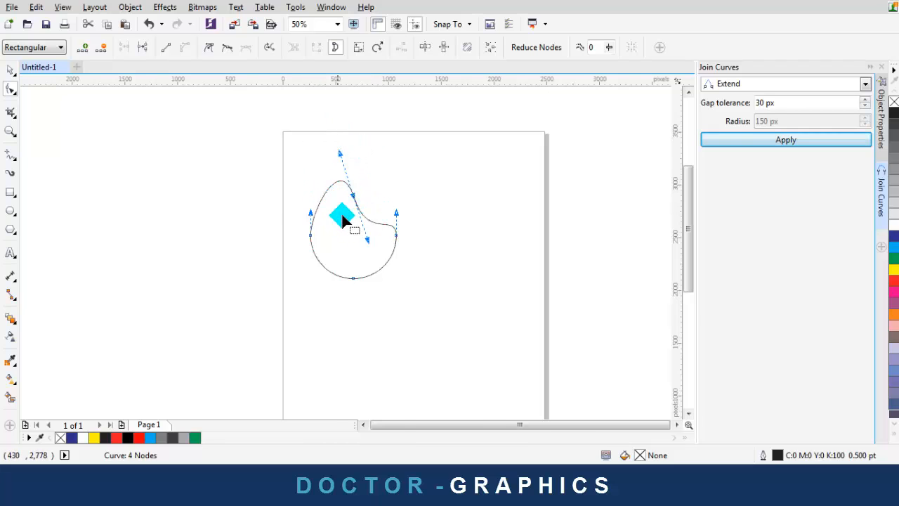
scroll(342, 220, up, 1)
scroll(273, 213, down, 1)
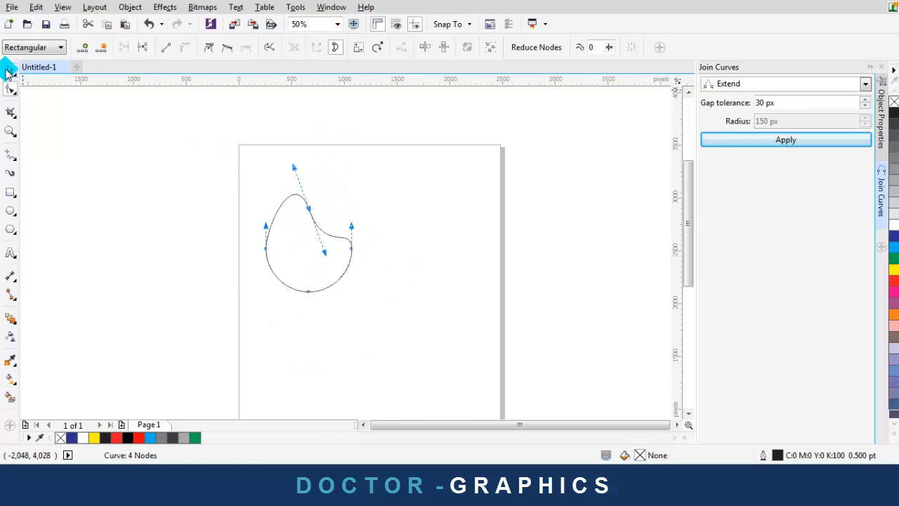
Move the circle to the right of the blob
click(8, 70)
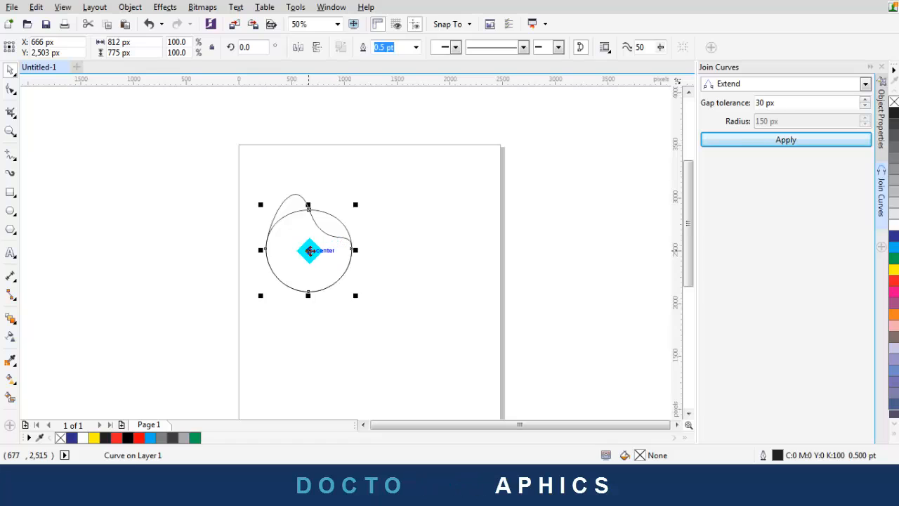
drag(310, 251, 414, 254)
click(612, 193)
click(436, 231)
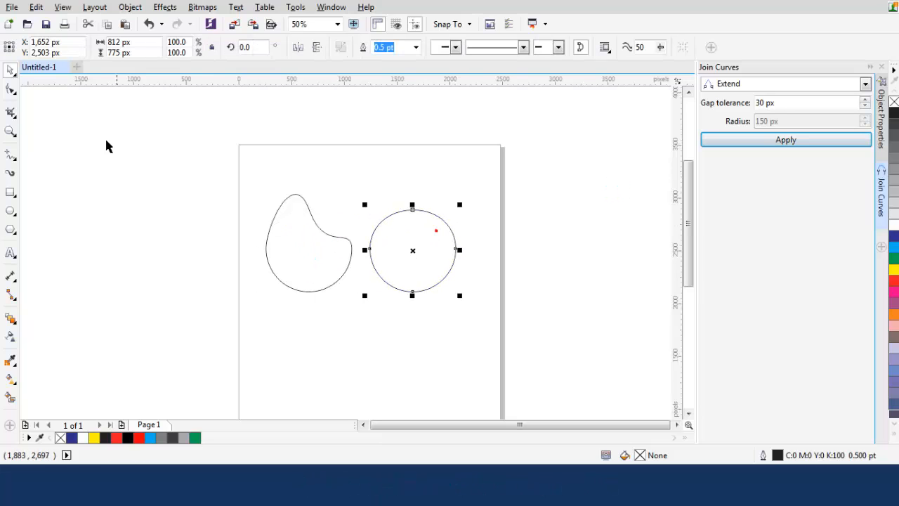
Drag the circle's top handles outward into a wide flat bowl, then undo the last change
click(9, 89)
scroll(397, 219, up, 2)
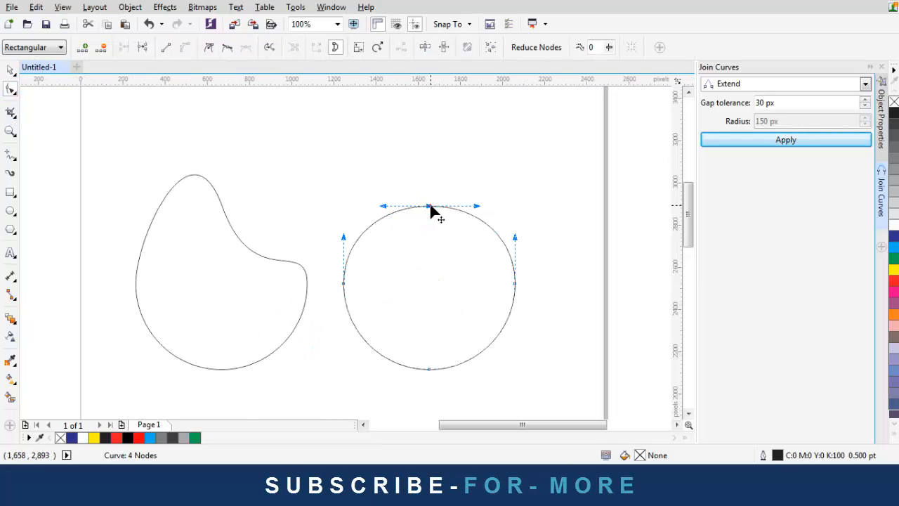
scroll(431, 211, down, 2)
scroll(405, 161, up, 2)
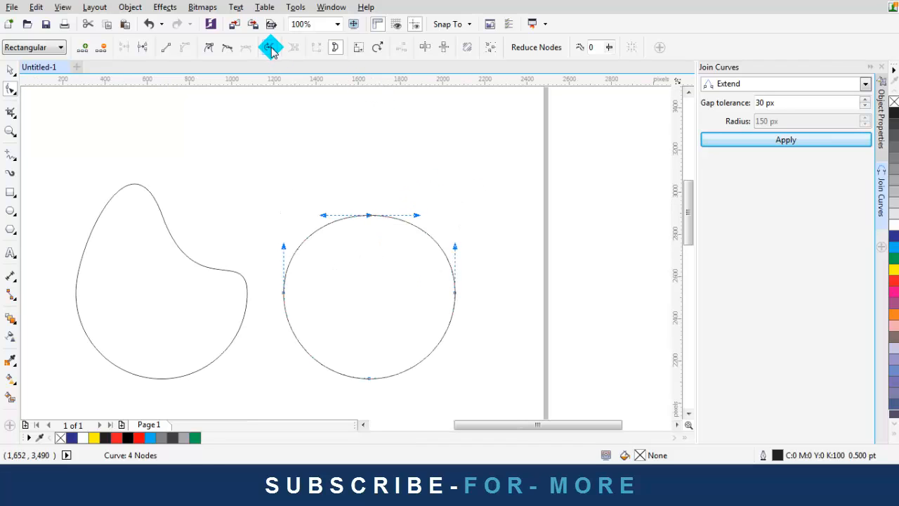
drag(417, 217, 589, 216)
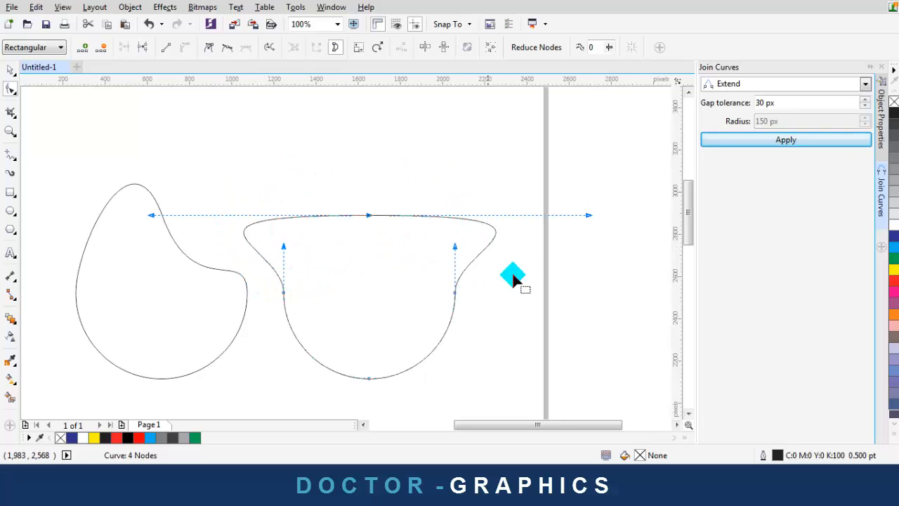
drag(590, 217, 370, 215)
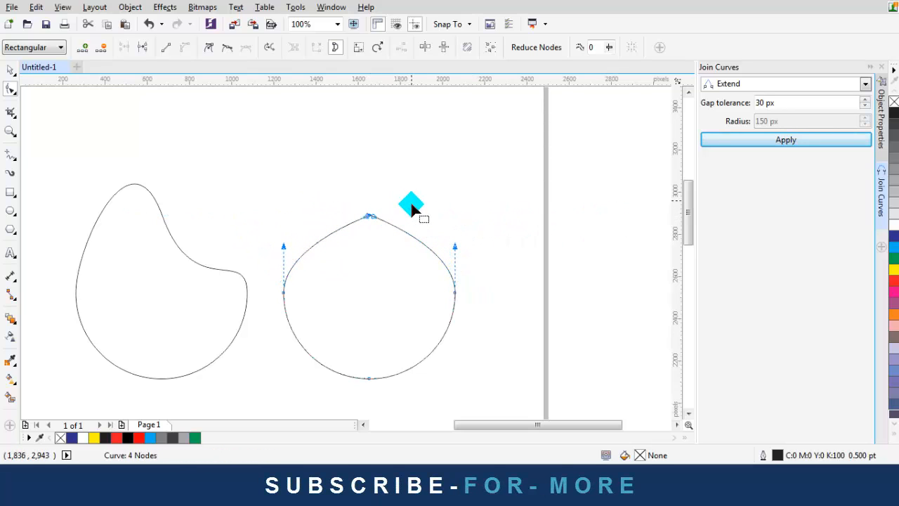
key(ctrl+z)
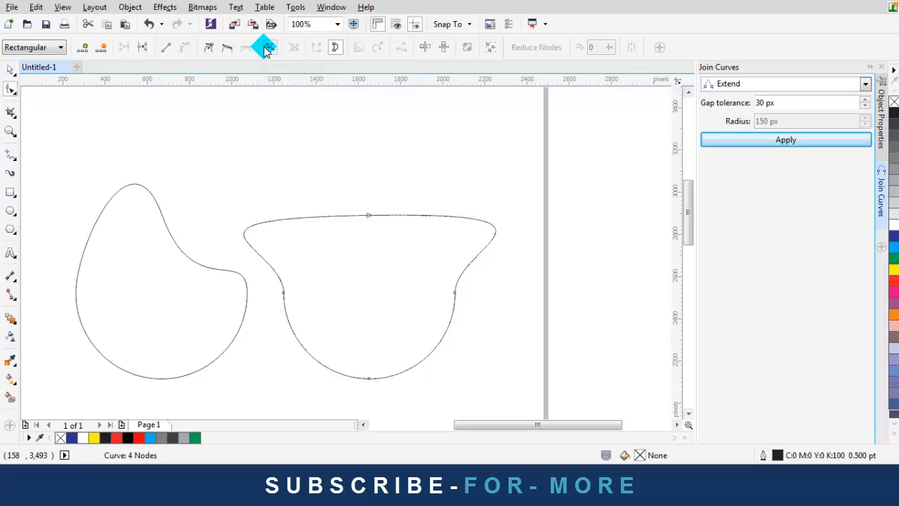
Draw a straight horizontal line above the two shapes
click(10, 70)
click(198, 127)
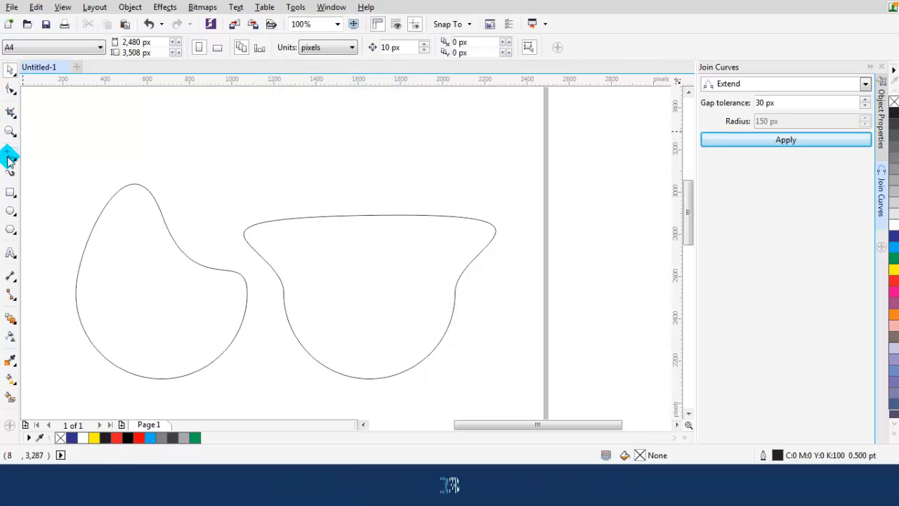
click(10, 156)
click(204, 148)
click(398, 148)
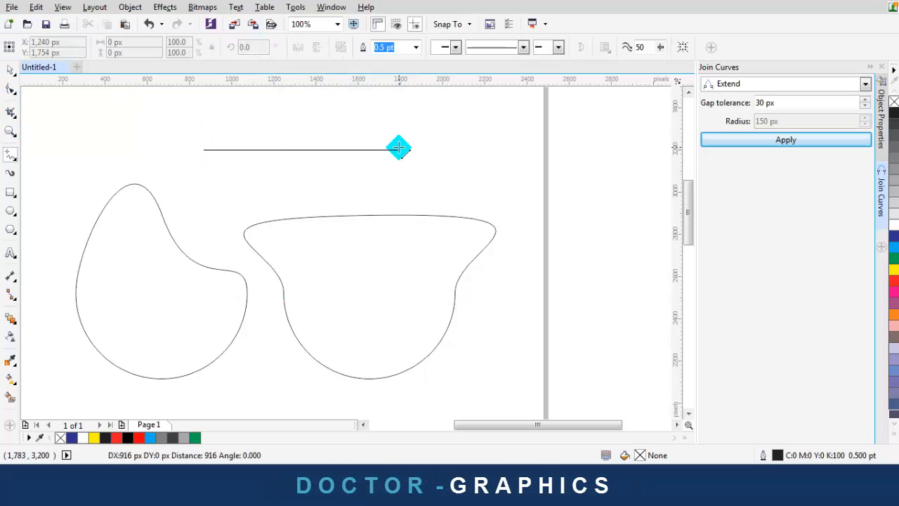
click(426, 147)
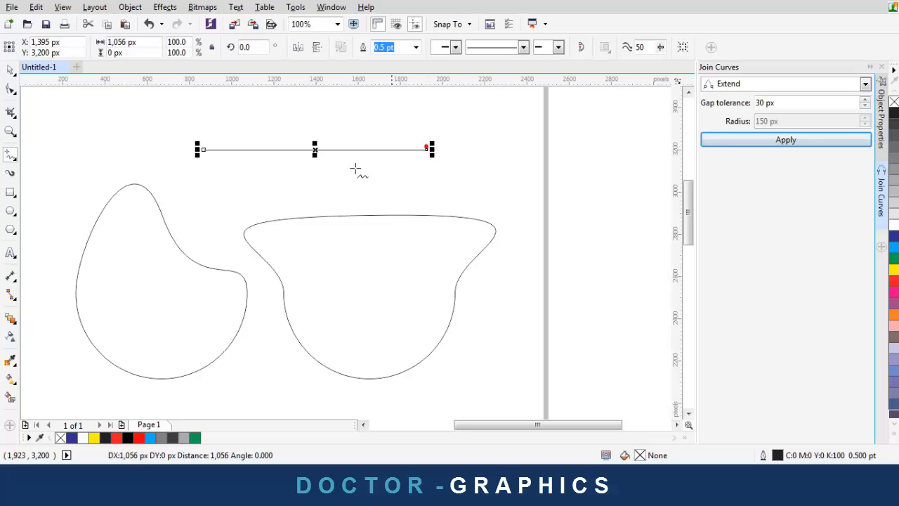
click(9, 71)
scroll(203, 143, up, 1)
scroll(239, 154, up, 1)
click(245, 116)
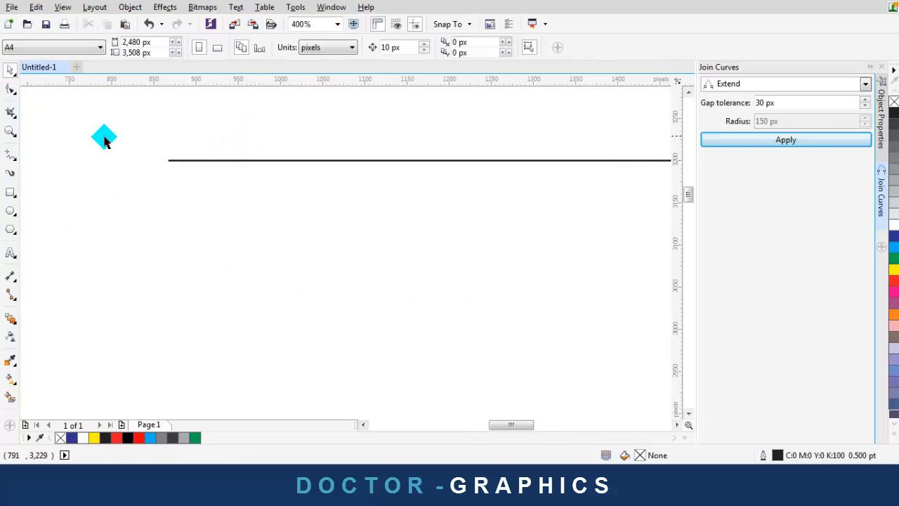
scroll(104, 140, down, 1)
With the Shape tool, add a node to the line by double-clicking and reverse its direction
click(15, 95)
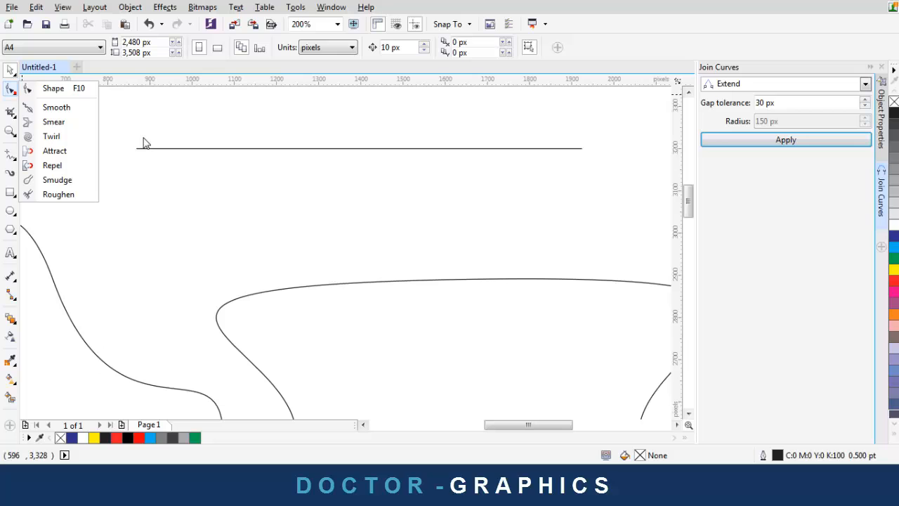
click(51, 87)
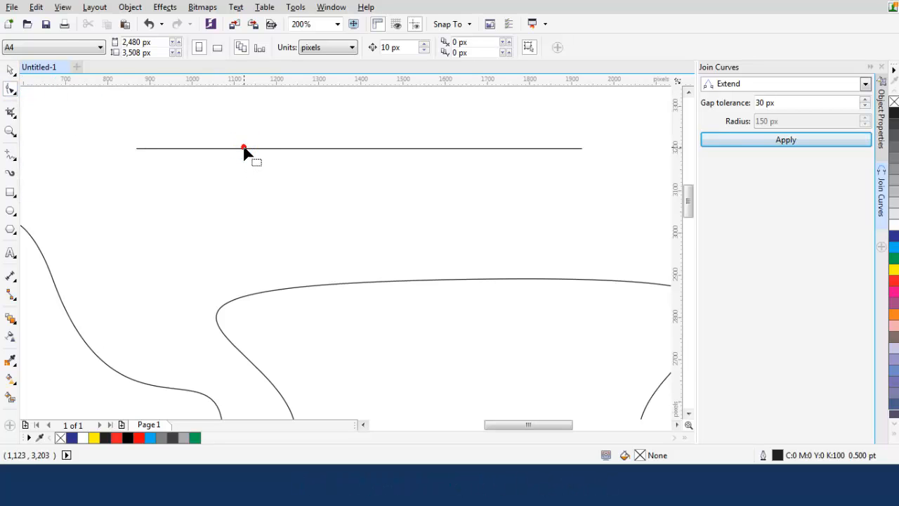
click(245, 152)
scroll(123, 154, up, 1)
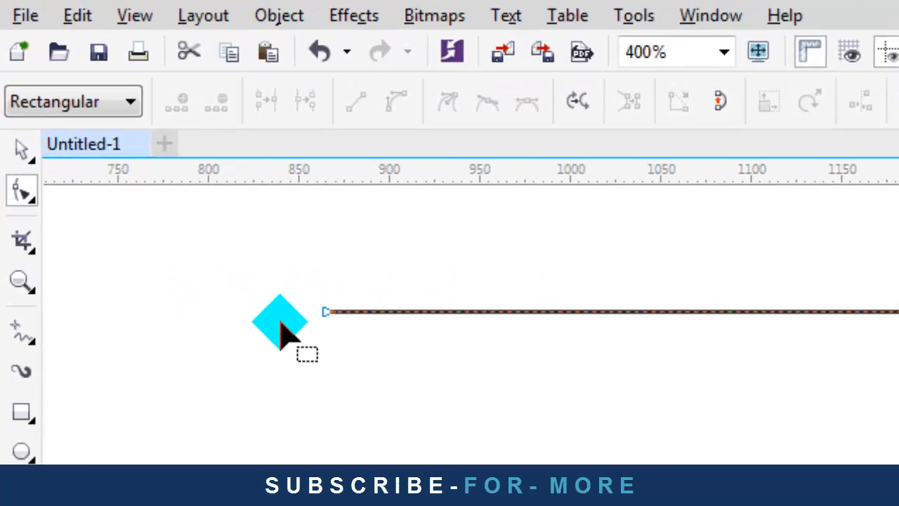
scroll(280, 331, down, 1)
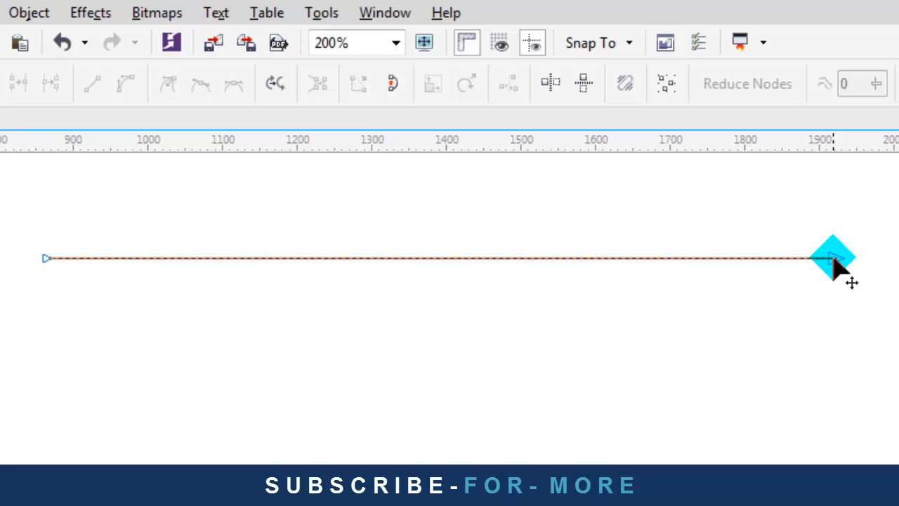
double_click(652, 258)
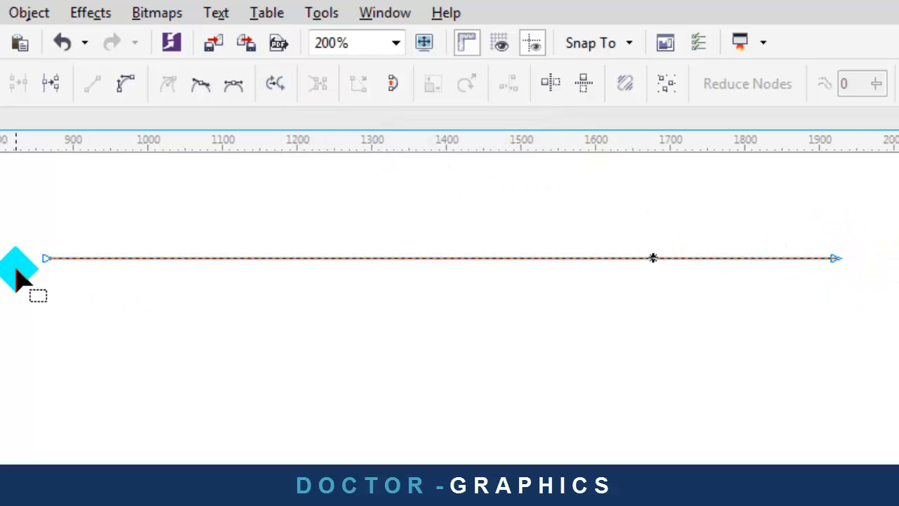
click(275, 85)
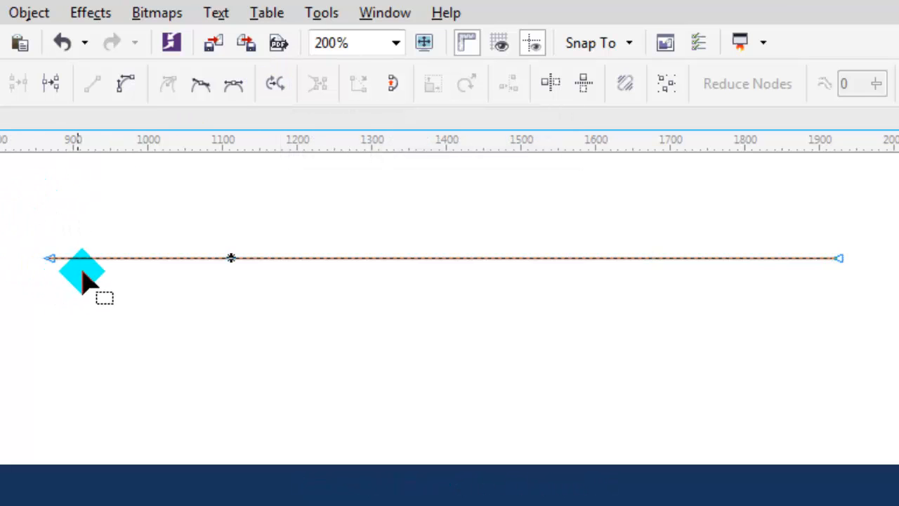
scroll(148, 235, down, 2)
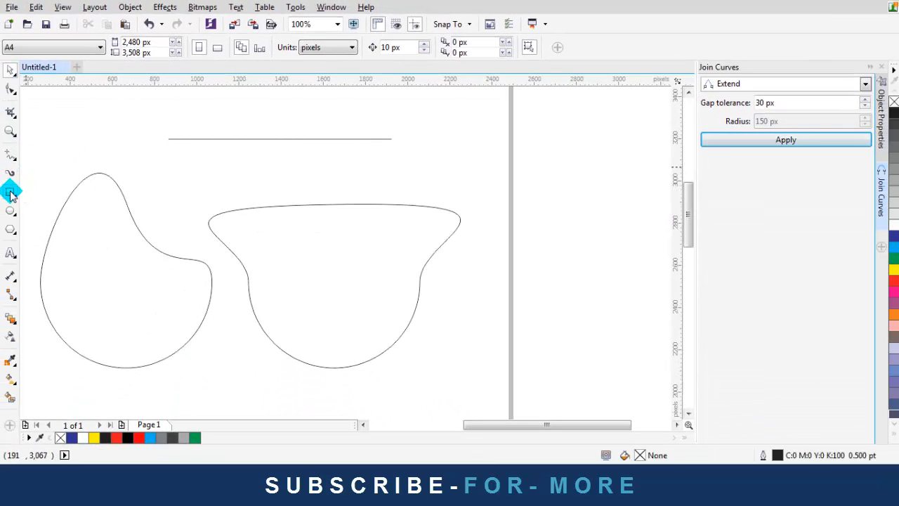
Draw a square left of the page, delete the first attempt, and redraw it about 1,156 px wide
click(10, 191)
scroll(306, 140, down, 3)
drag(164, 190, 219, 246)
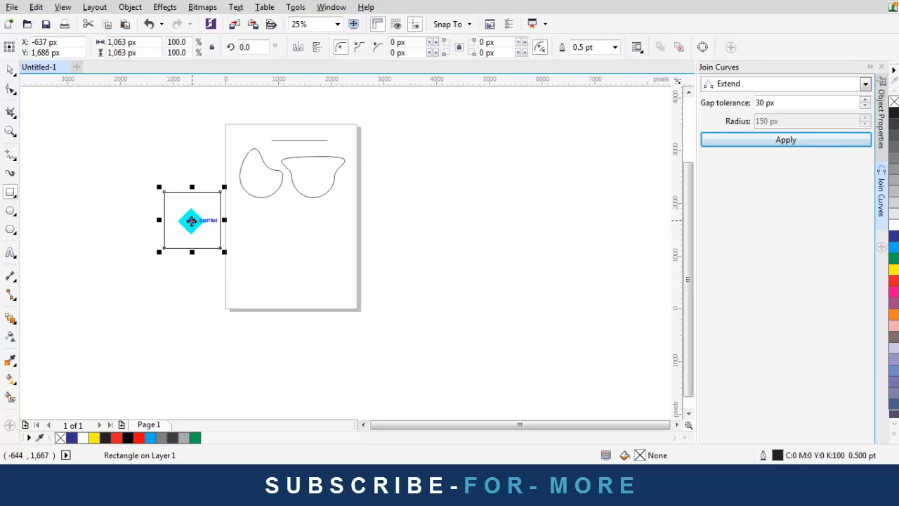
scroll(191, 220, up, 2)
key(Delete)
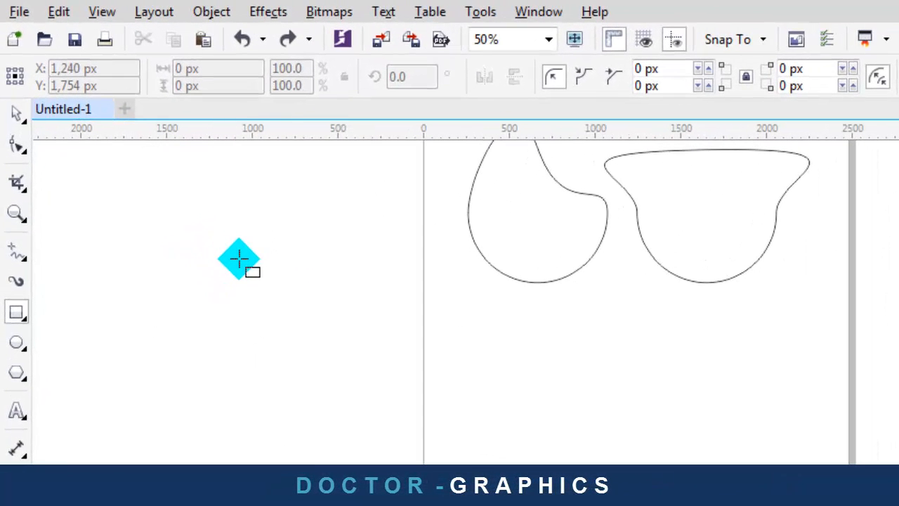
drag(229, 248, 428, 445)
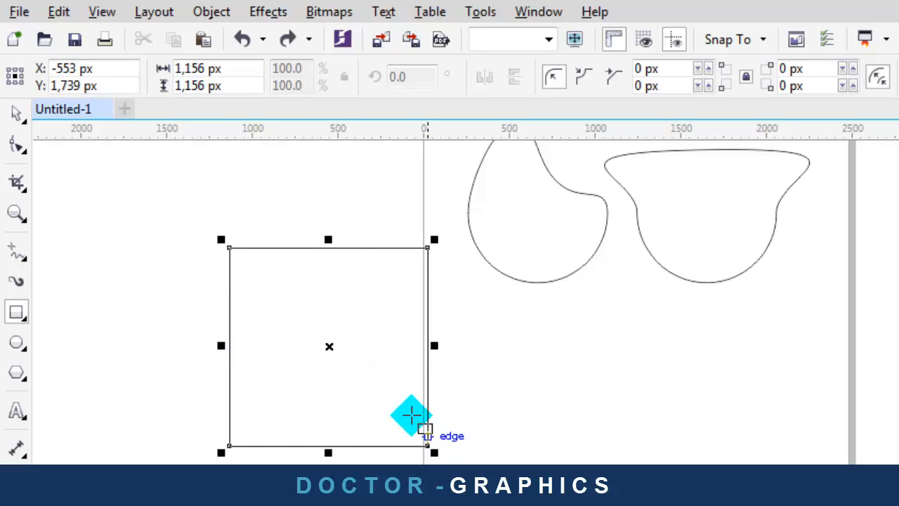
click(16, 116)
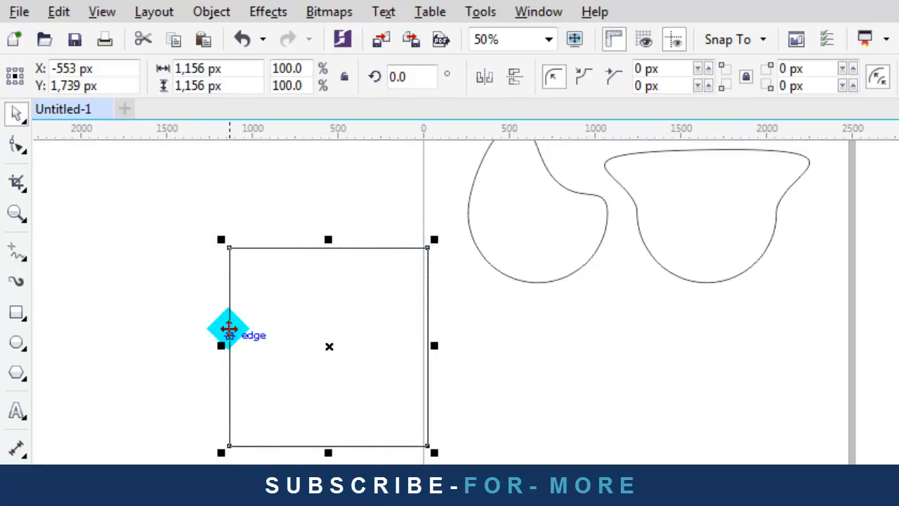
scroll(232, 260, up, 1)
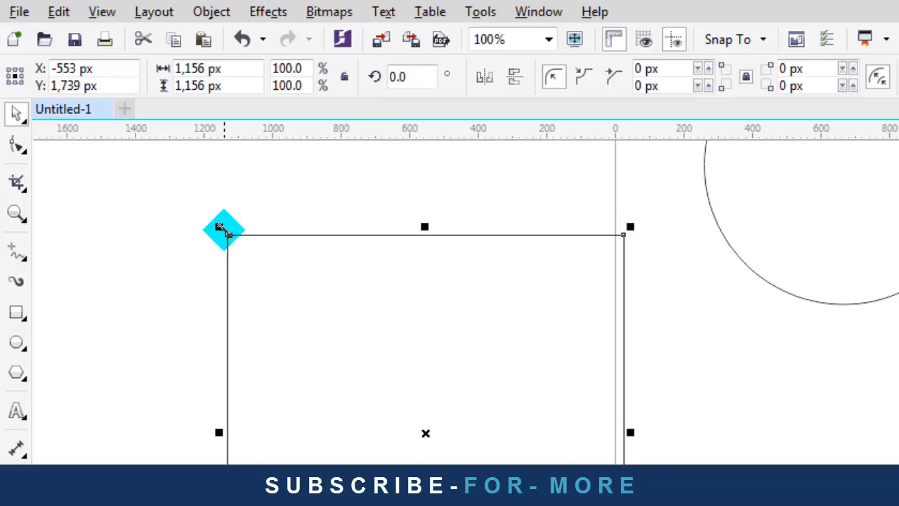
With the Shape tool, zoom in, select the square's top-left corner node and click its top edge
click(18, 145)
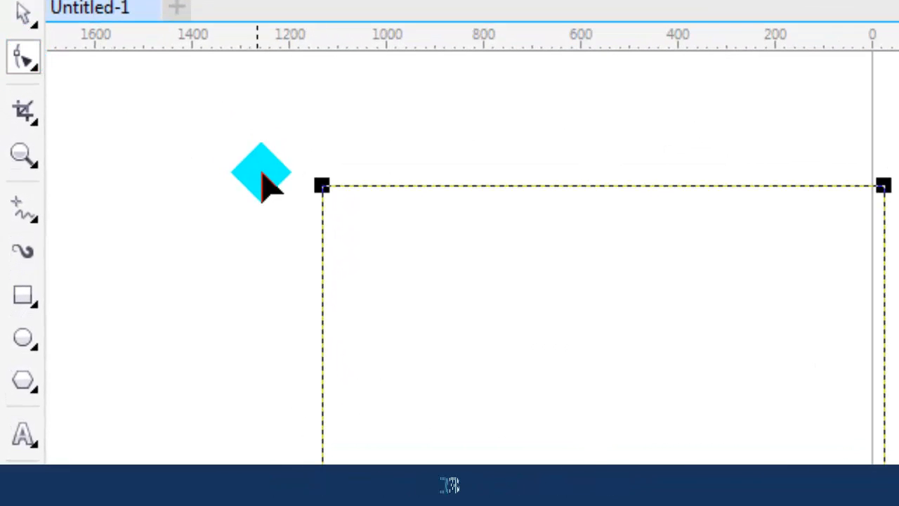
scroll(309, 196, up, 5)
scroll(411, 299, up, 2)
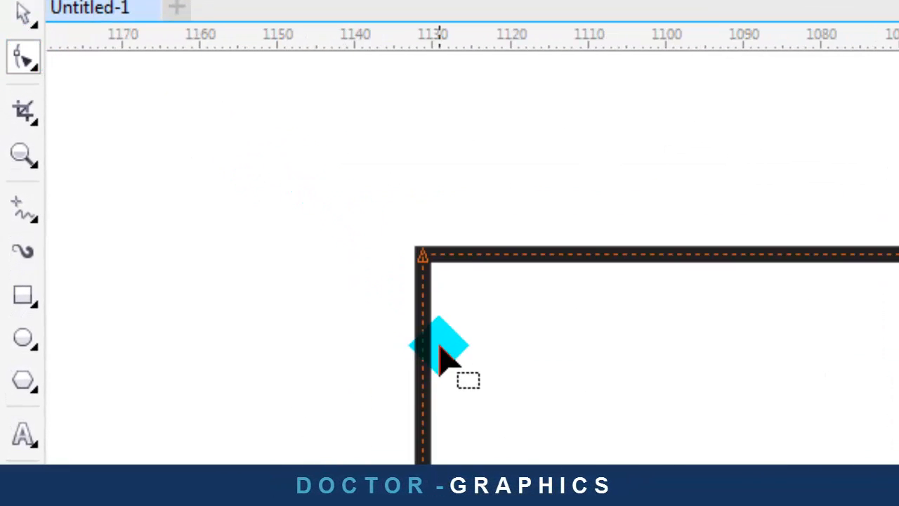
scroll(436, 343, down, 4)
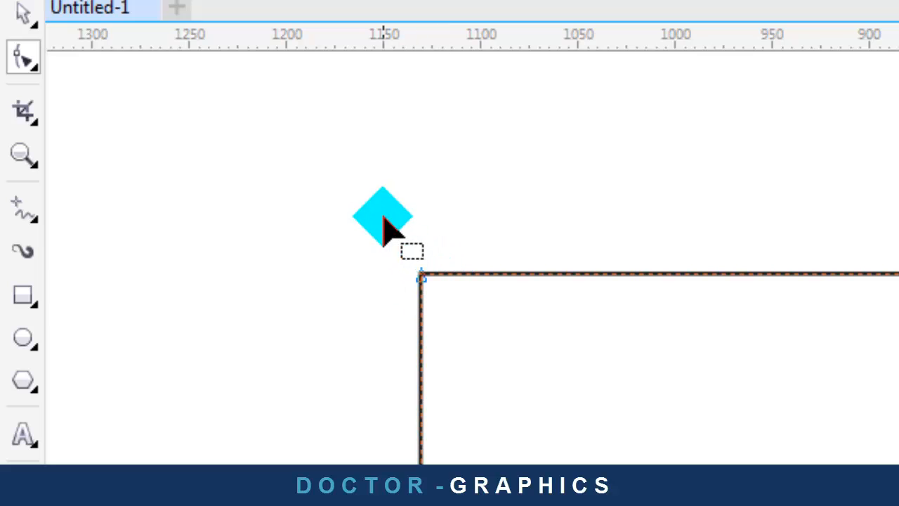
drag(406, 255, 455, 315)
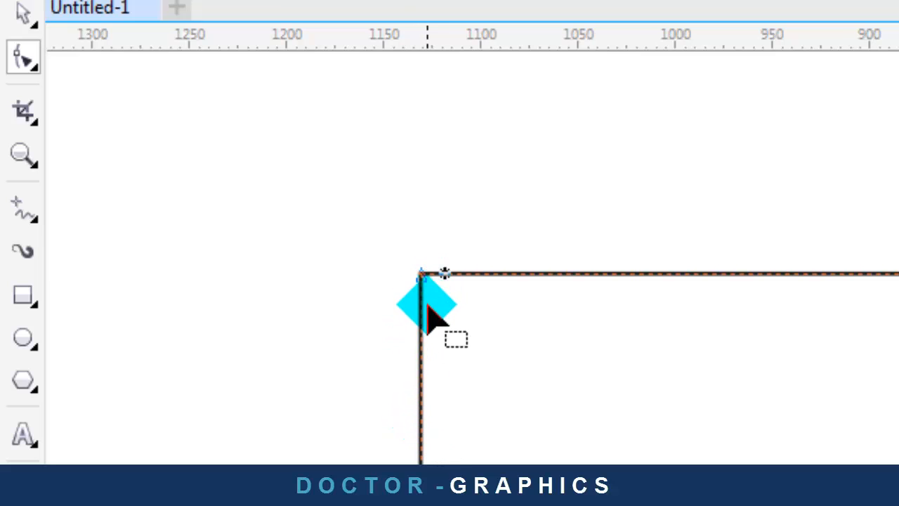
scroll(429, 325, down, 2)
scroll(425, 309, up, 2)
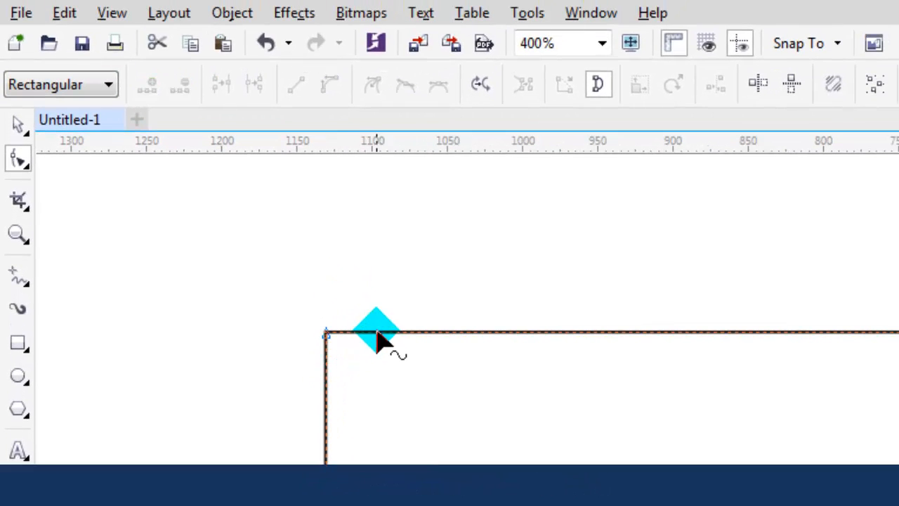
click(375, 334)
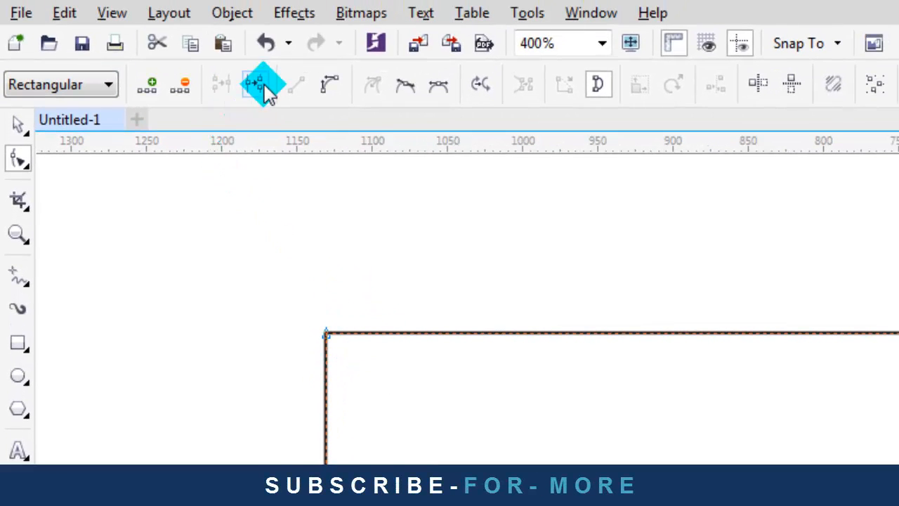
Break the square's outline at the top-left corner node and pull the left side away
drag(385, 406, 385, 406)
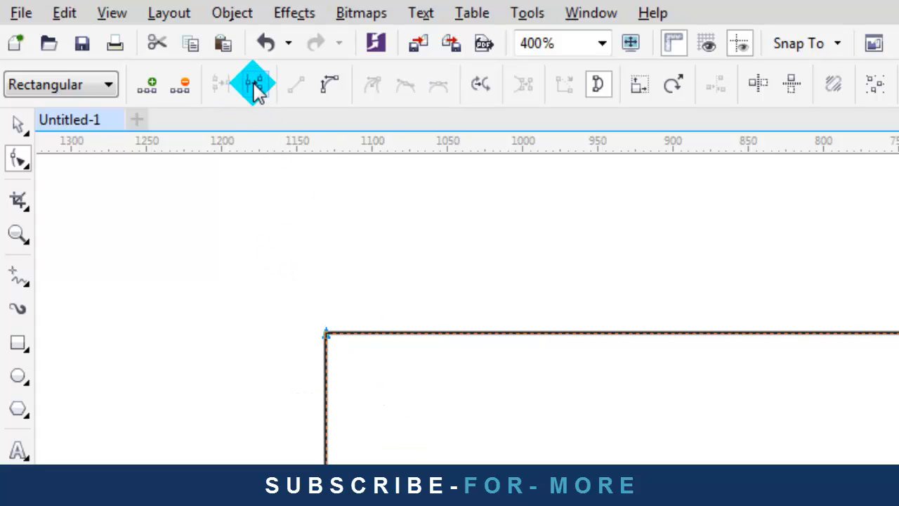
click(257, 87)
click(348, 298)
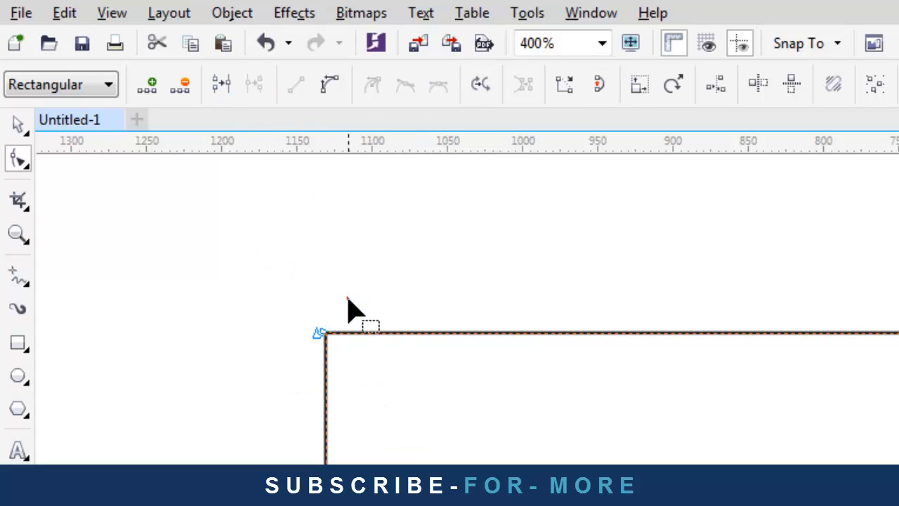
drag(316, 339, 328, 360)
scroll(266, 338, up, 2)
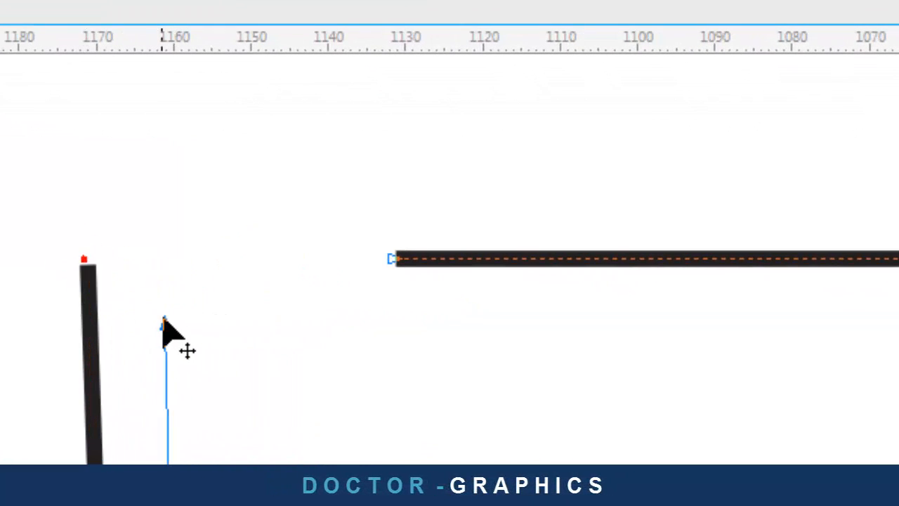
drag(164, 319, 392, 347)
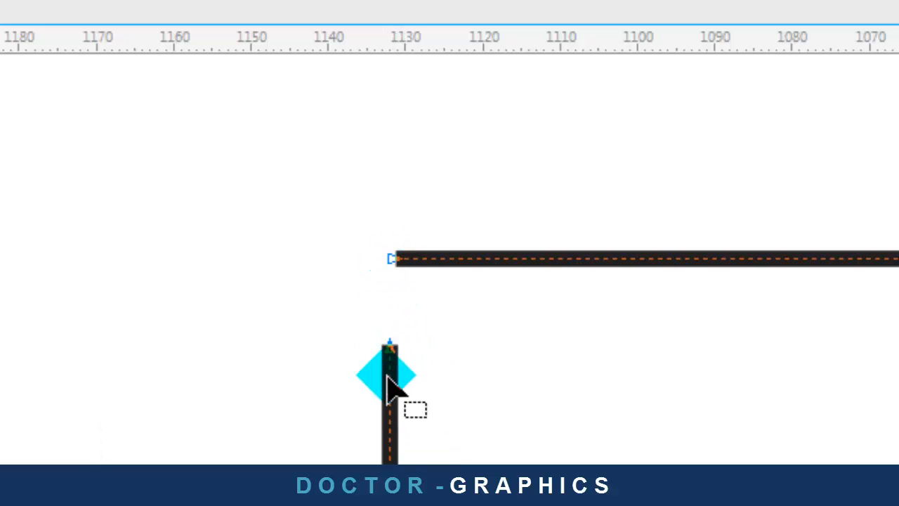
Select the two end nodes and drag the left side's end back onto the corner
drag(325, 322, 461, 430)
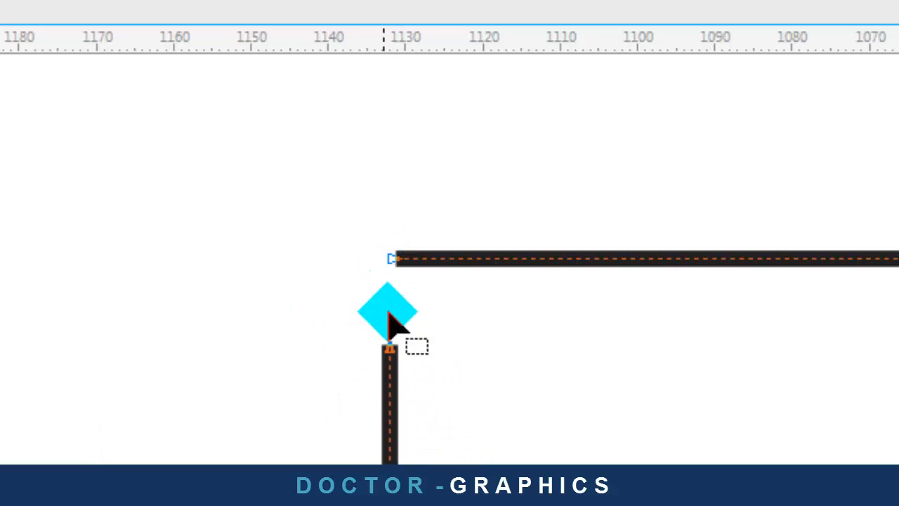
drag(353, 185, 445, 309)
scroll(310, 215, down, 3)
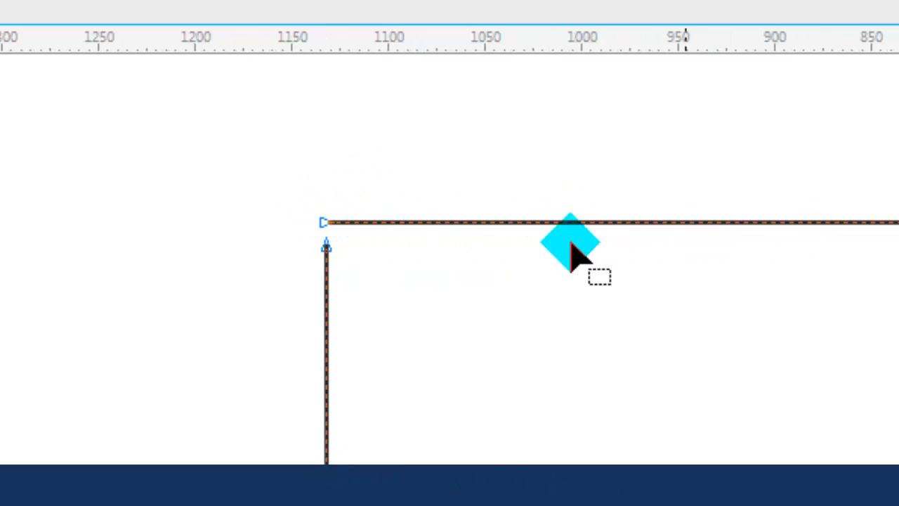
scroll(328, 245, up, 2)
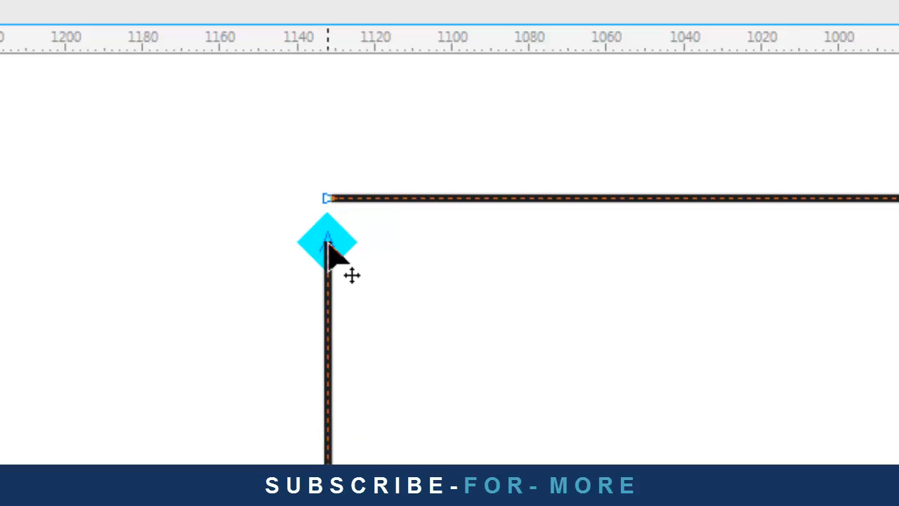
mouse_move(328, 243)
mouse_down()
mouse_move(379, 243)
mouse_move(324, 206)
mouse_move(400, 315)
mouse_move(325, 255)
mouse_move(333, 270)
mouse_move(334, 246)
mouse_up()
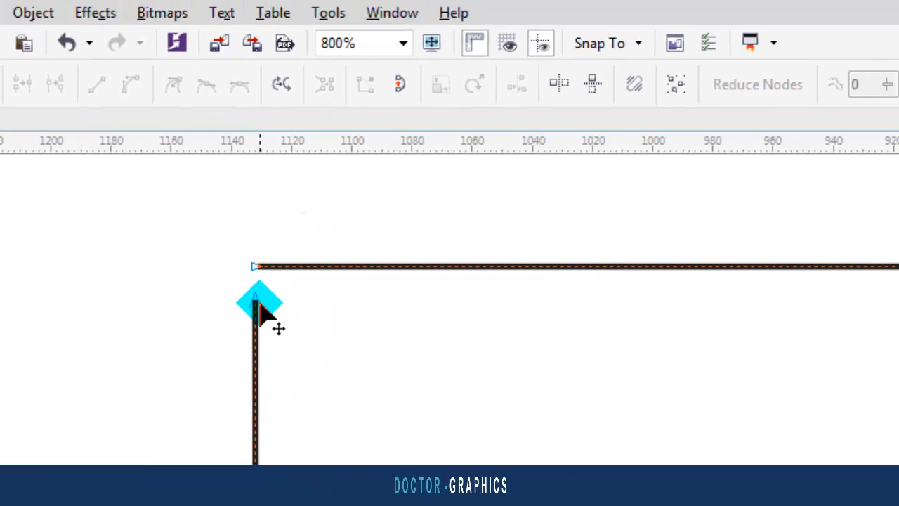
drag(262, 314, 273, 275)
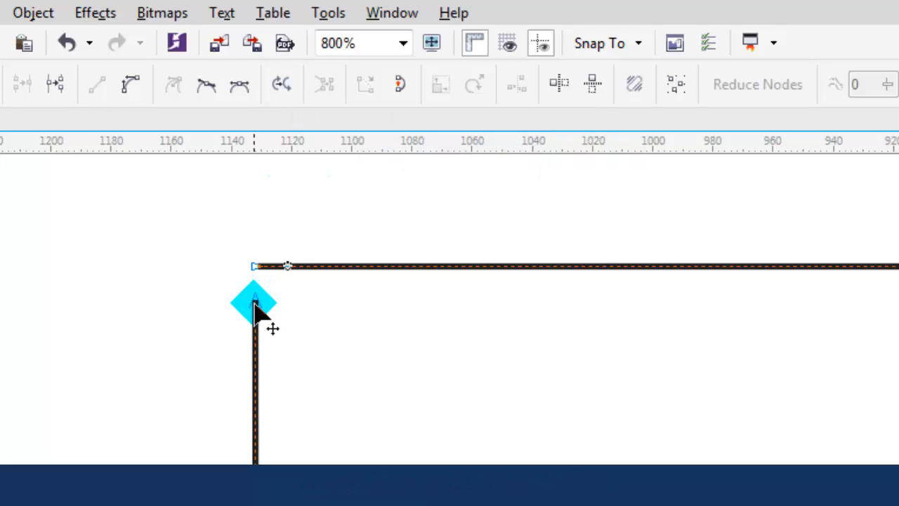
mouse_move(256, 306)
mouse_down()
mouse_move(275, 251)
mouse_move(165, 259)
mouse_move(260, 266)
mouse_move(256, 307)
mouse_up()
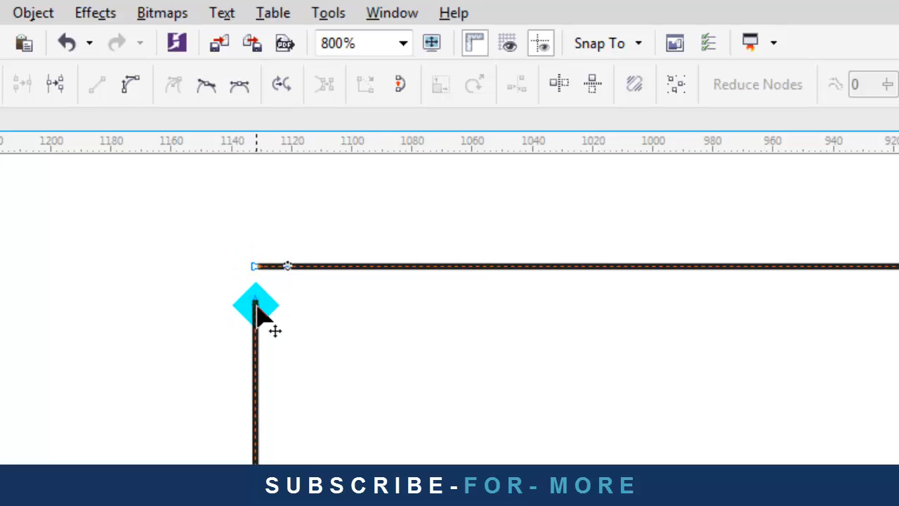
Reverse the open rectangle path's direction and pick a point on its top edge
click(285, 85)
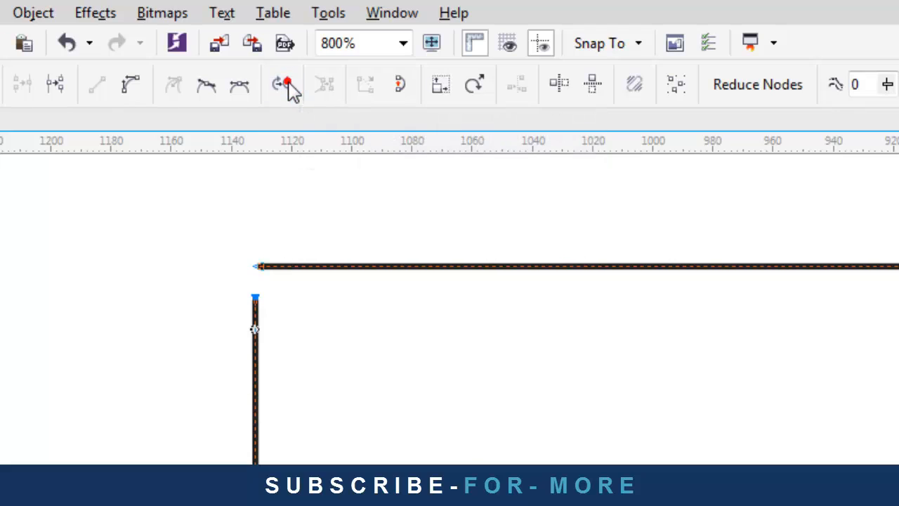
click(281, 231)
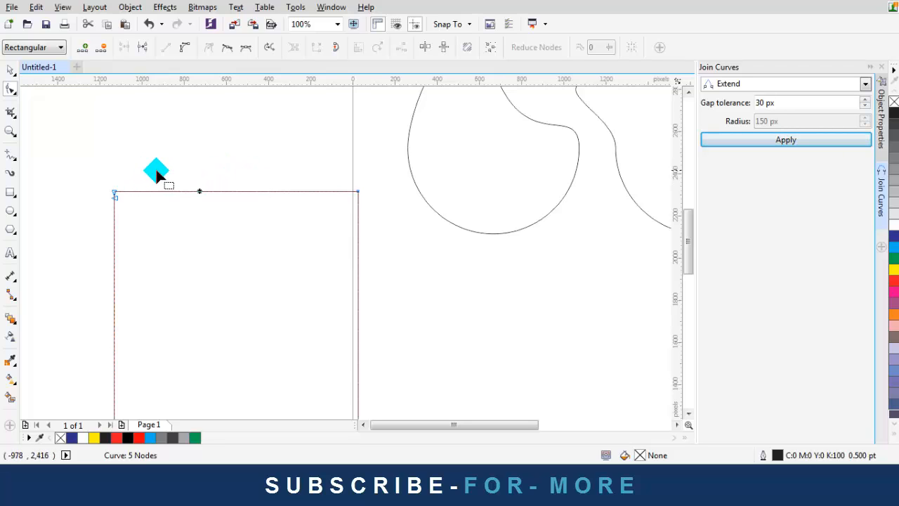
click(200, 191)
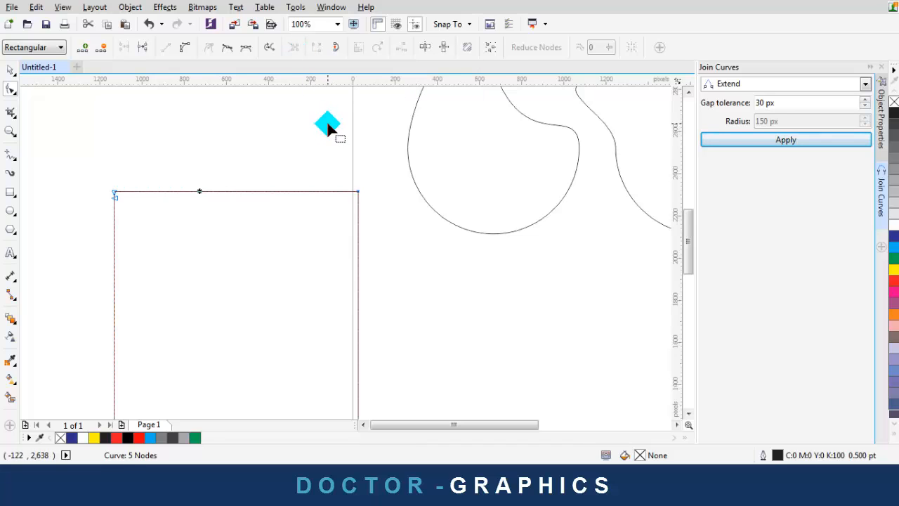
scroll(327, 122, down, 2)
scroll(396, 136, up, 1)
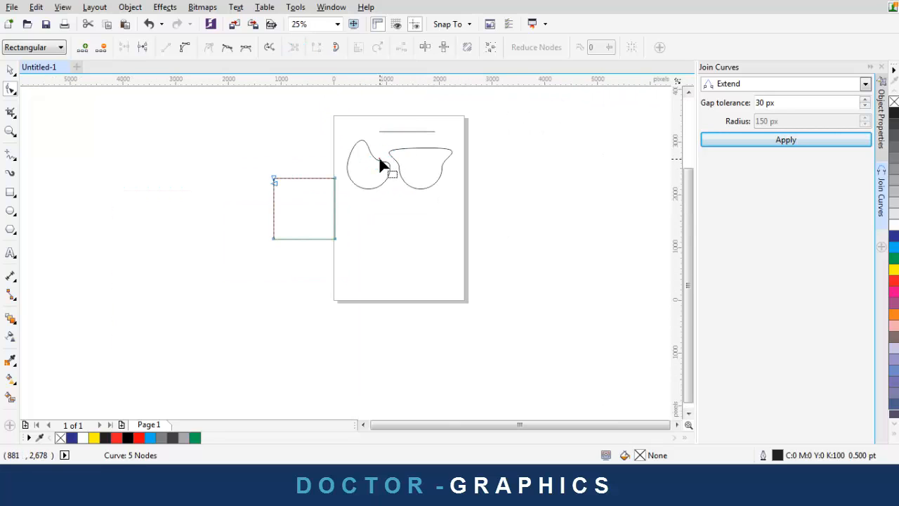
scroll(380, 163, up, 3)
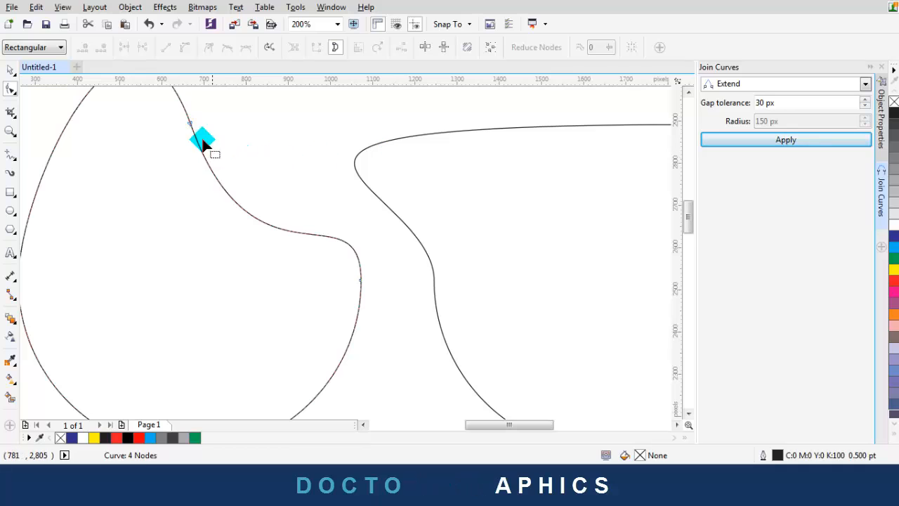
Break the drop curve at its upper and lower right-side nodes
click(258, 225)
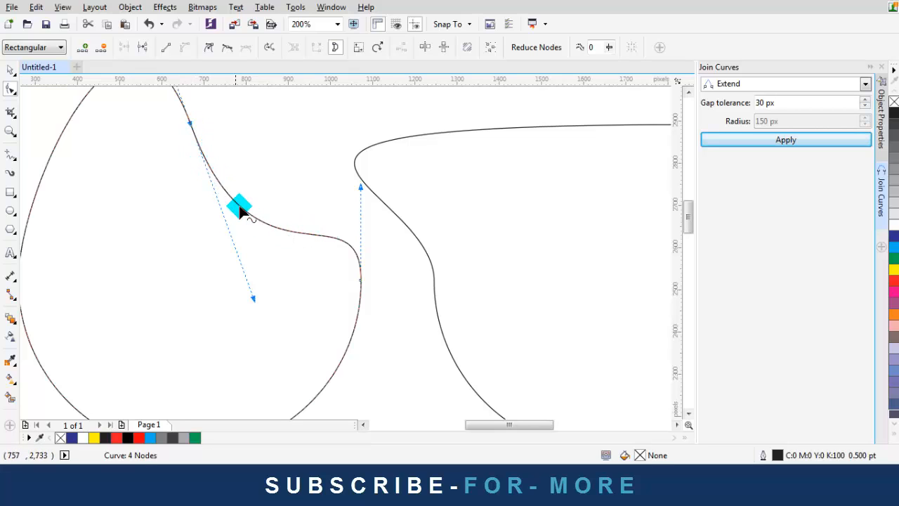
scroll(237, 227, down, 1)
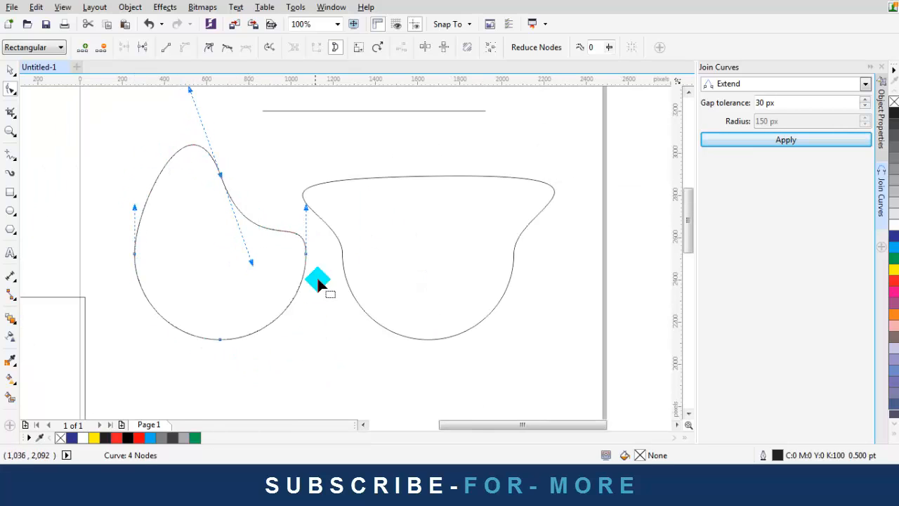
scroll(225, 190, up, 1)
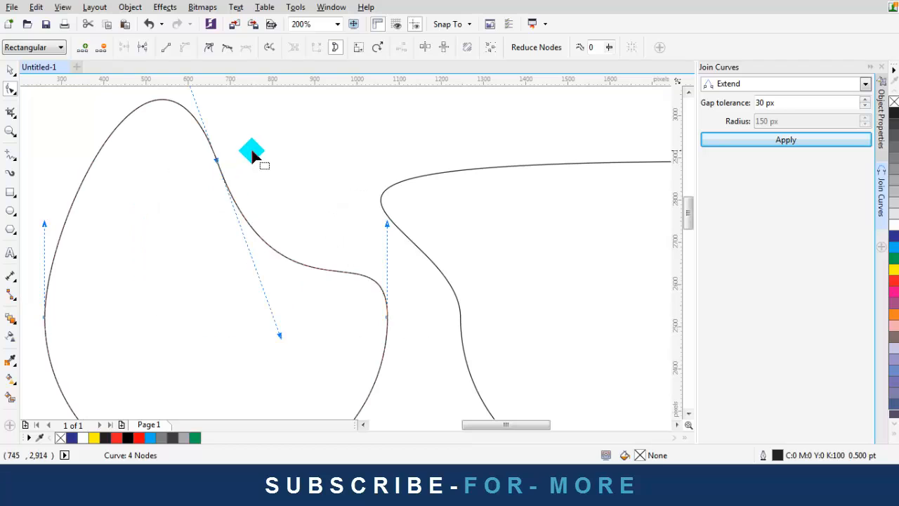
click(142, 49)
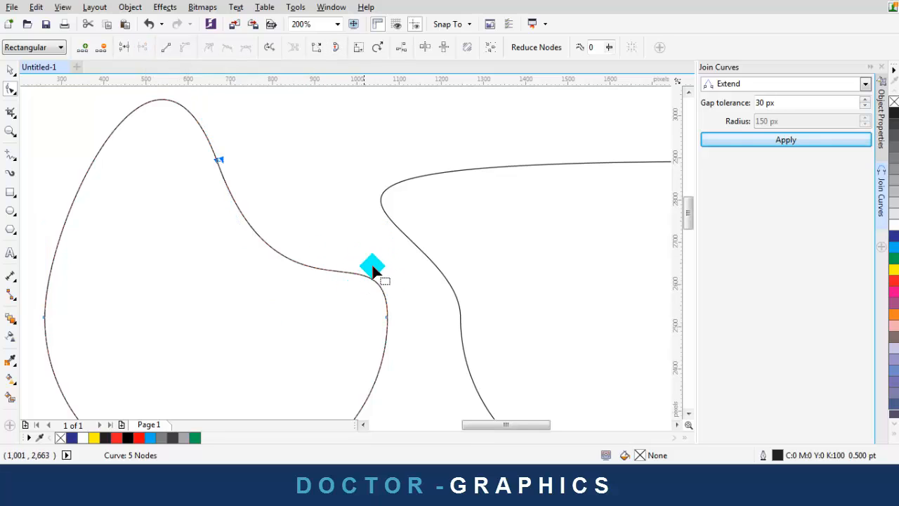
drag(406, 293, 345, 340)
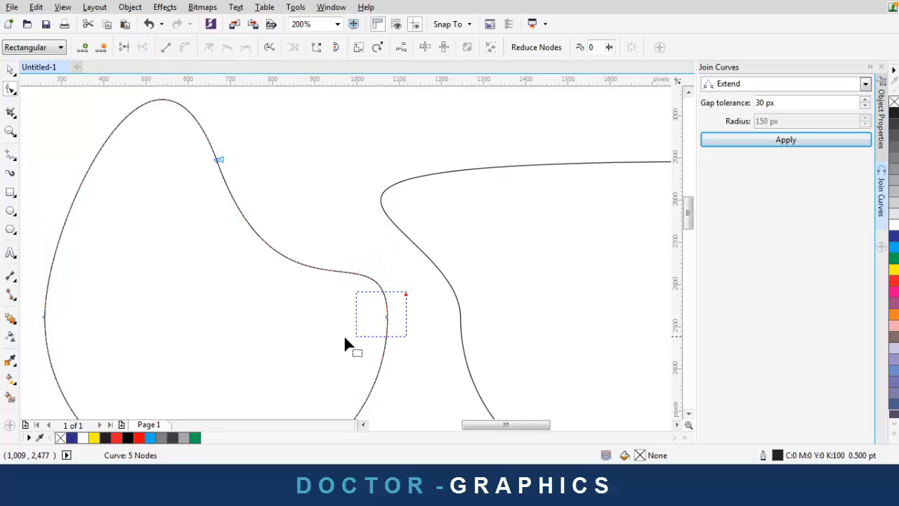
click(145, 48)
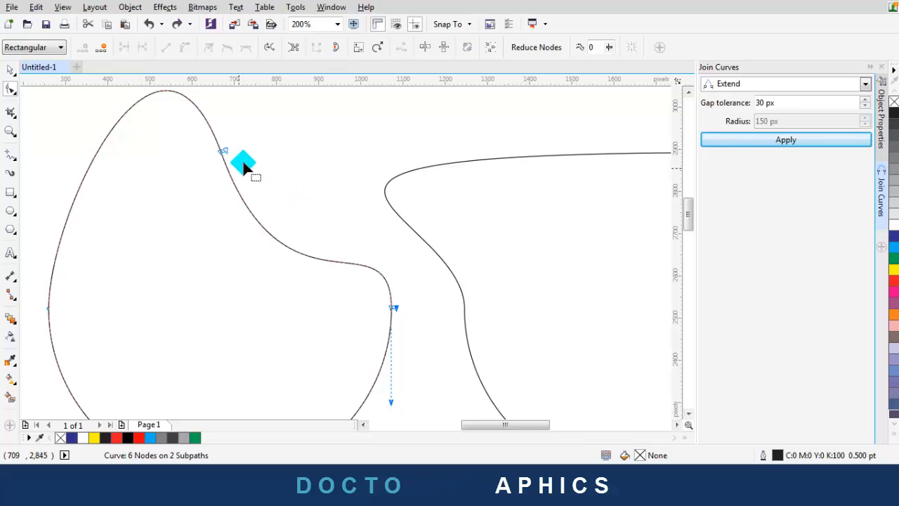
Pull the broken ends apart at both break points to open gaps
drag(247, 129, 206, 172)
drag(421, 273, 380, 325)
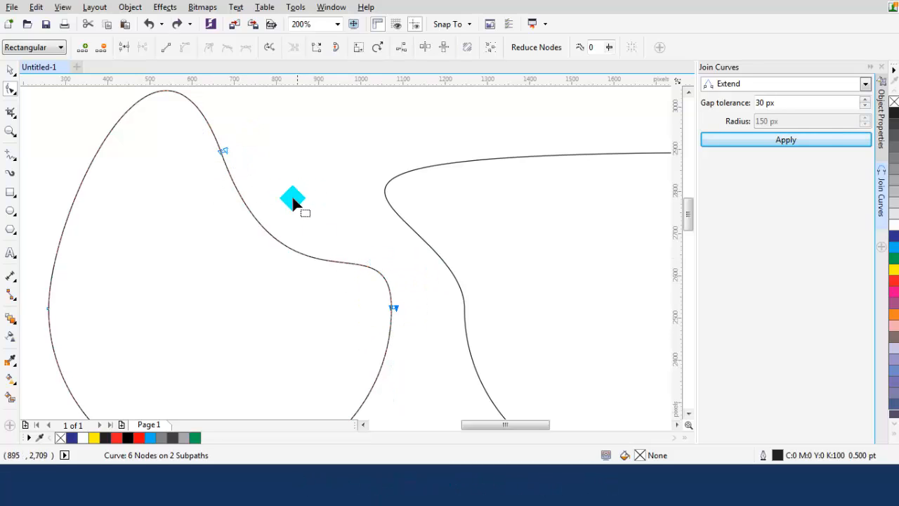
mouse_move(227, 148)
mouse_down()
mouse_move(245, 145)
mouse_move(234, 135)
mouse_up()
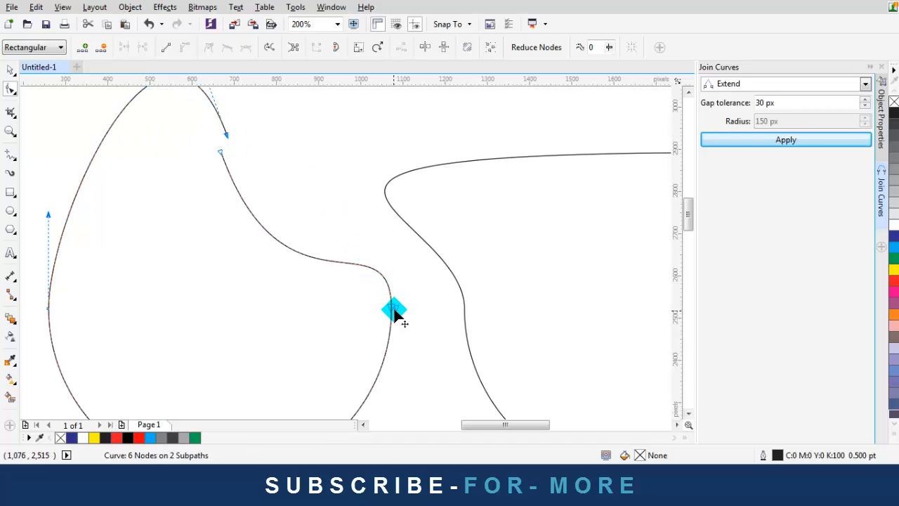
drag(404, 301, 406, 322)
click(354, 200)
Switch to the Pick tool and reselect the drop curve
scroll(341, 220, down, 1)
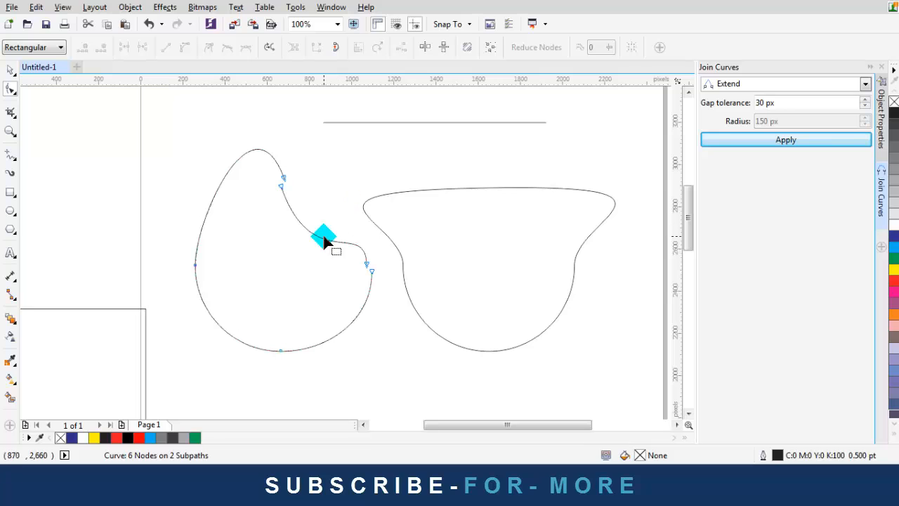
click(324, 240)
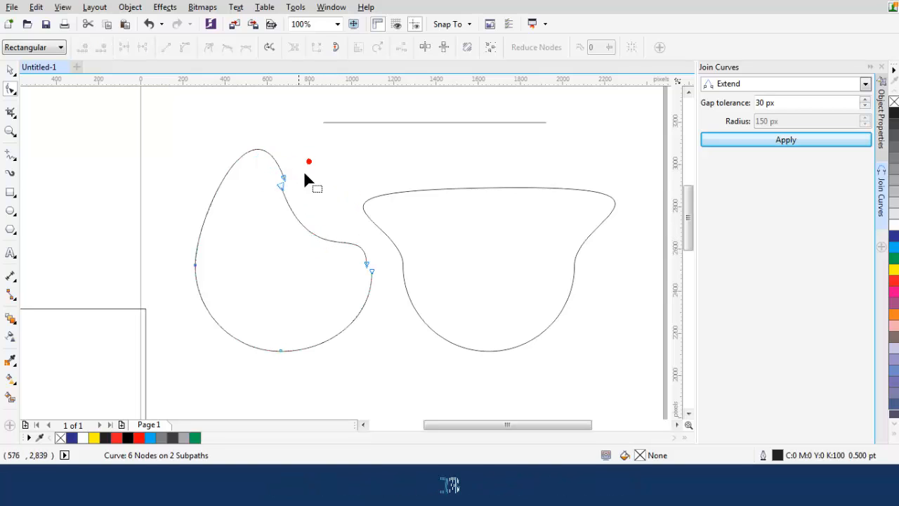
click(10, 73)
click(94, 120)
scroll(267, 241, down, 1)
click(267, 241)
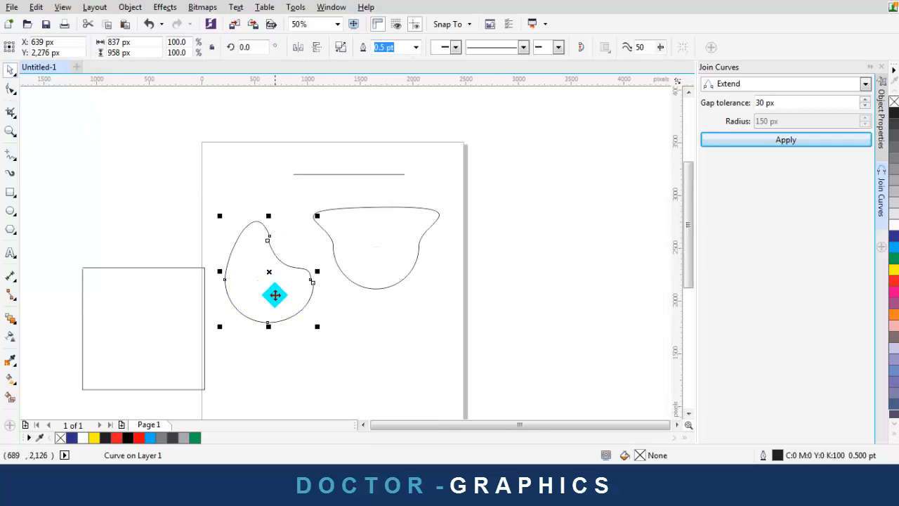
Extract the subpath at the drop's upper break into its own object
scroll(273, 276, up, 2)
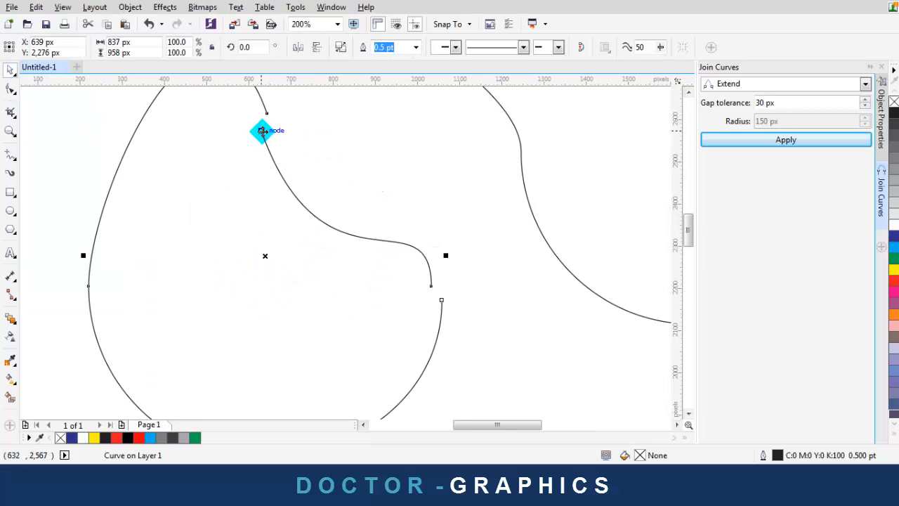
click(363, 142)
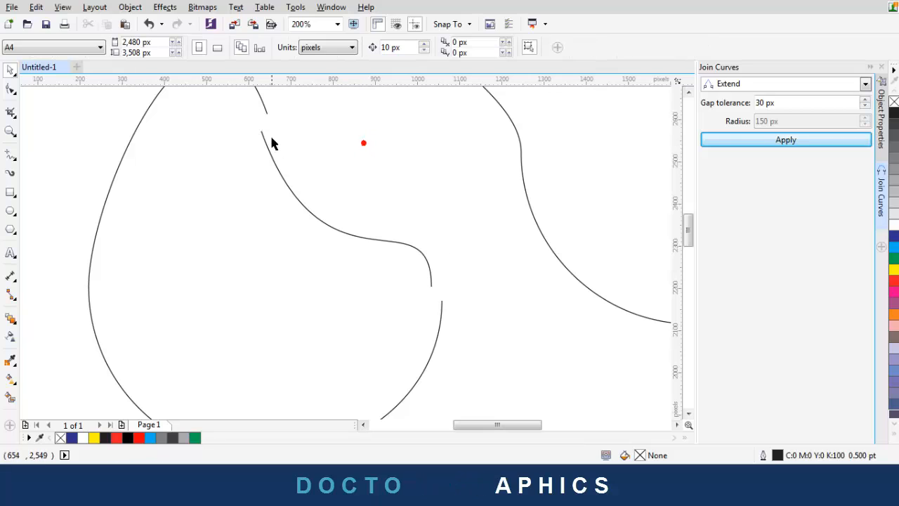
scroll(392, 280, down, 2)
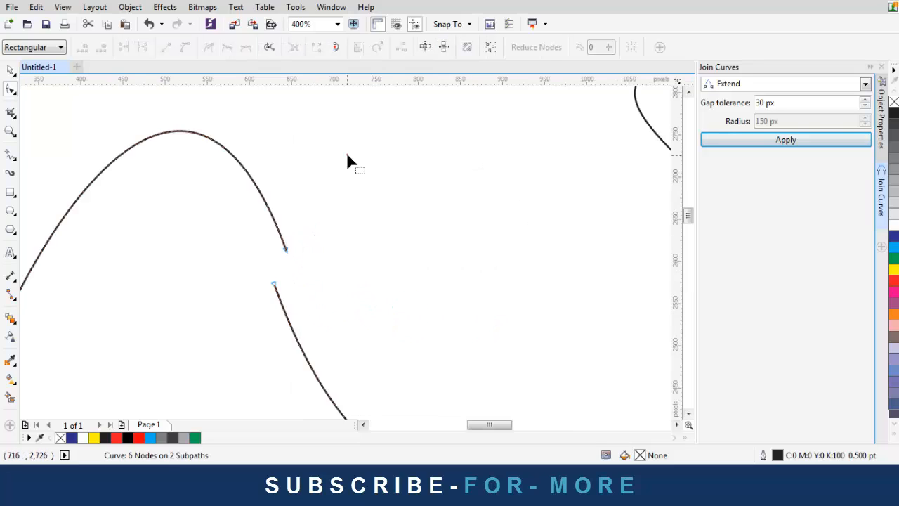
scroll(347, 154, down, 2)
scroll(330, 179, up, 1)
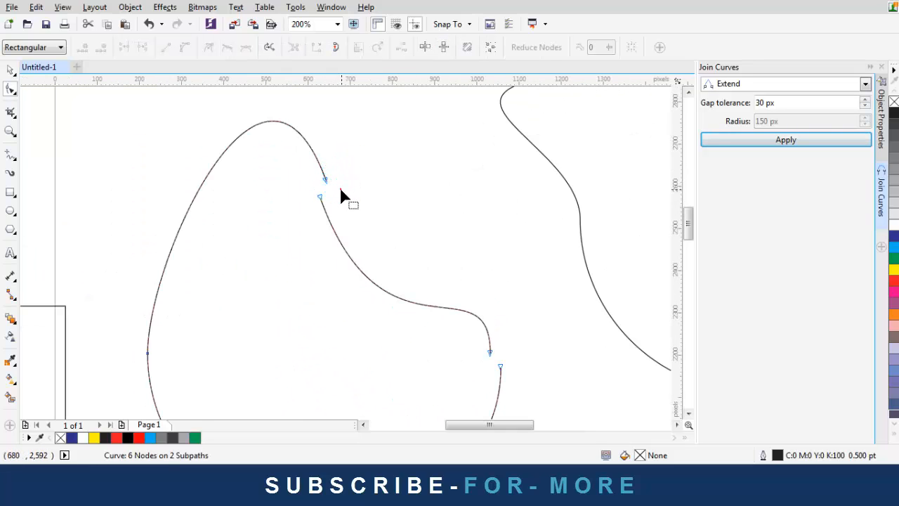
click(320, 197)
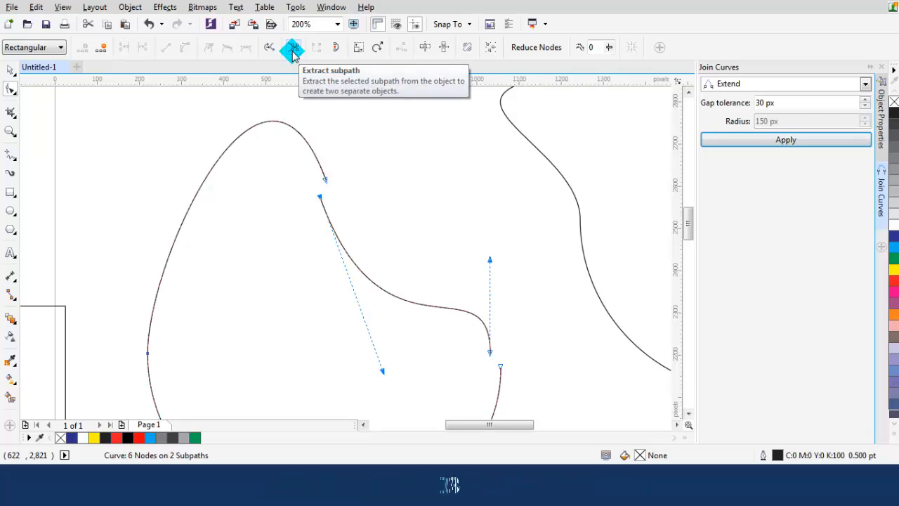
click(294, 57)
Move the small detached piece aside, nudge the open curve, then set the piece back into the opening
scroll(312, 119, down, 1)
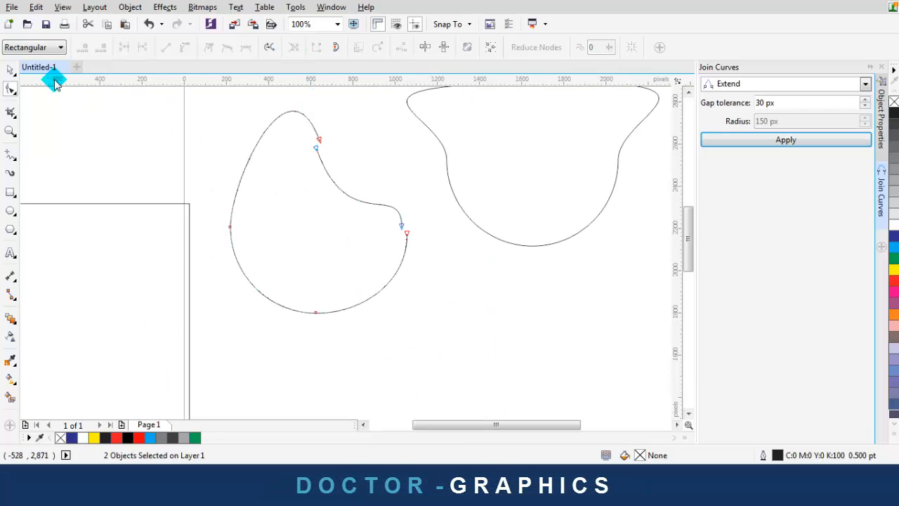
click(10, 71)
scroll(302, 186, down, 1)
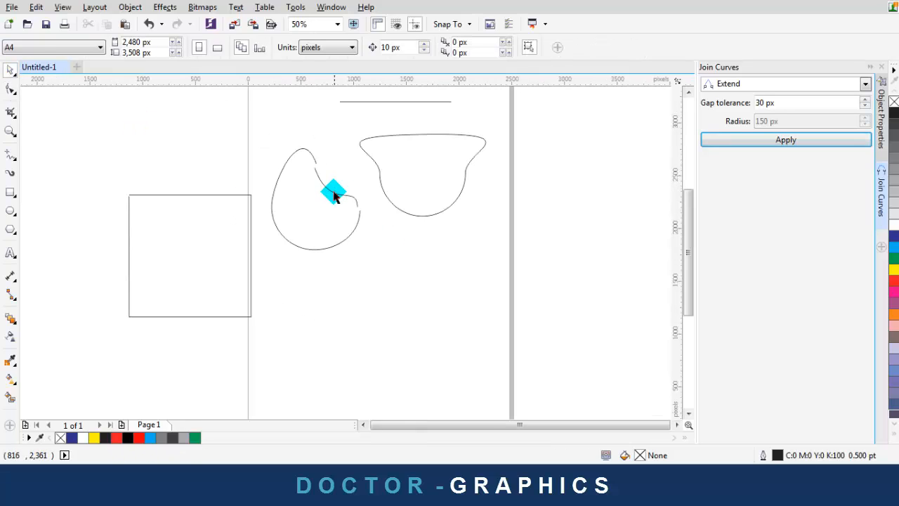
drag(334, 197, 397, 269)
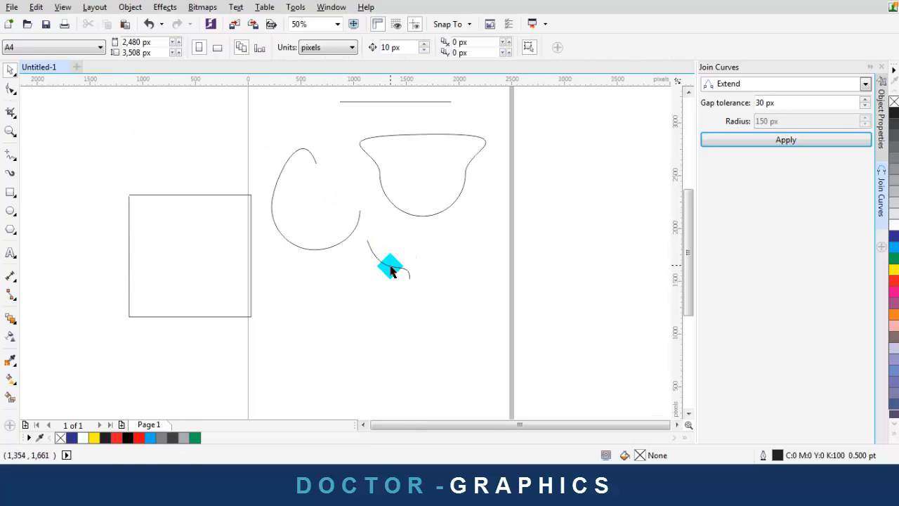
click(326, 247)
drag(326, 248, 305, 231)
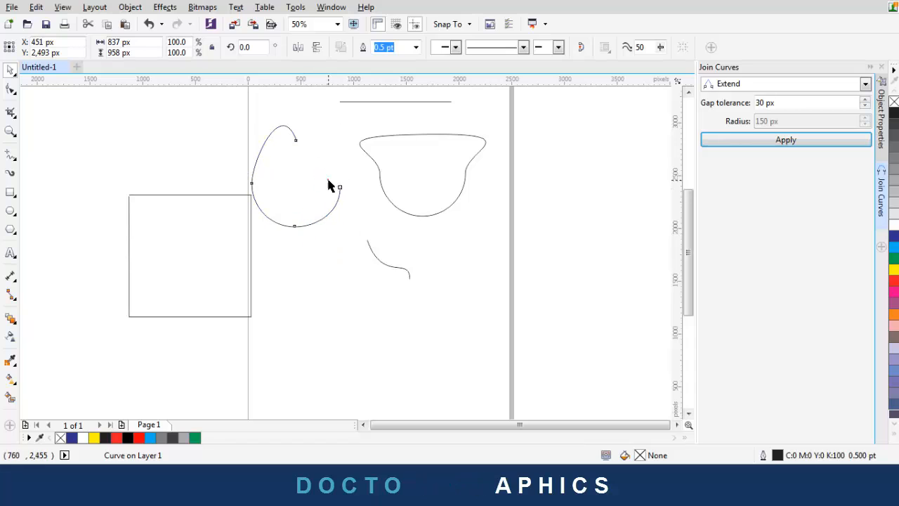
click(391, 269)
drag(386, 263, 312, 173)
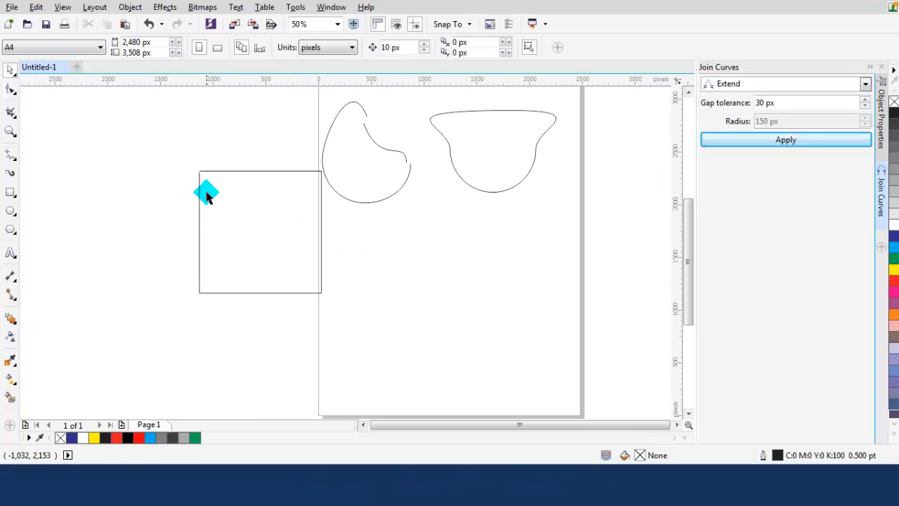
scroll(211, 197, up, 1)
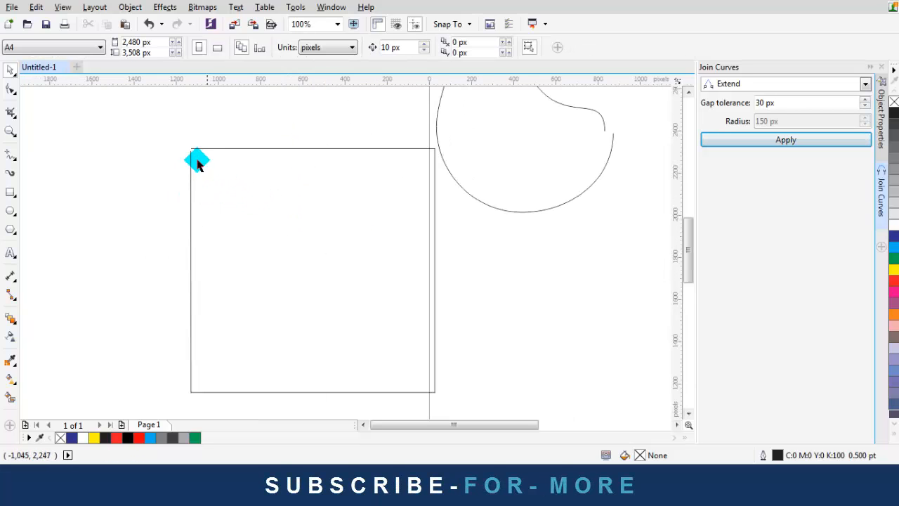
Pull the square's top-left node down to open a gap at the corner
key(F10)
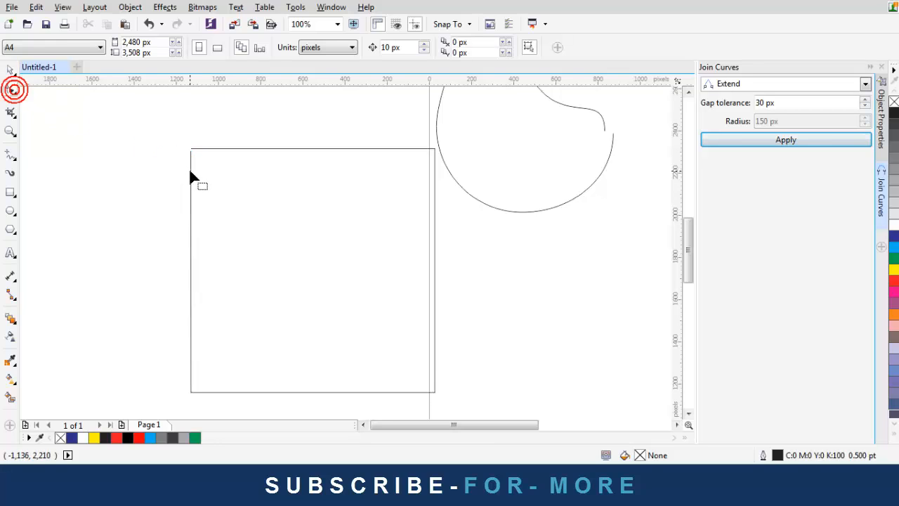
click(190, 166)
scroll(196, 160, down, 1)
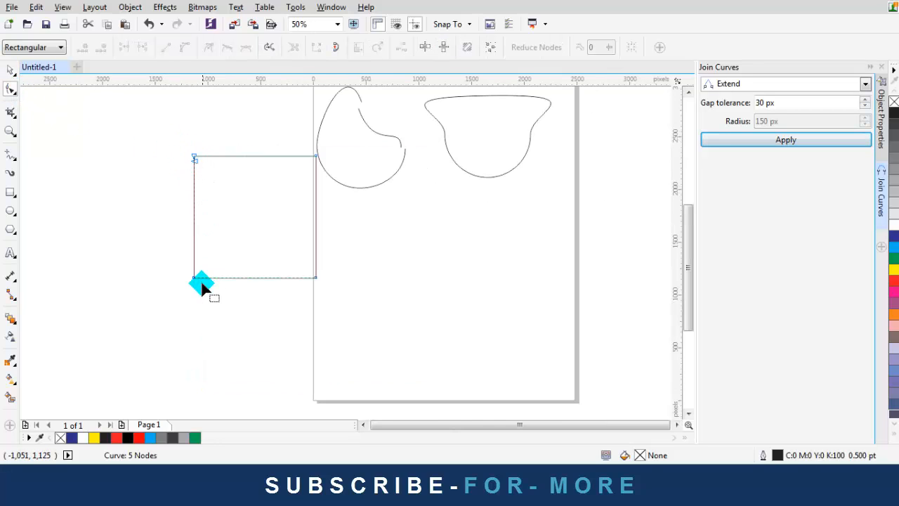
drag(195, 161, 195, 183)
click(174, 164)
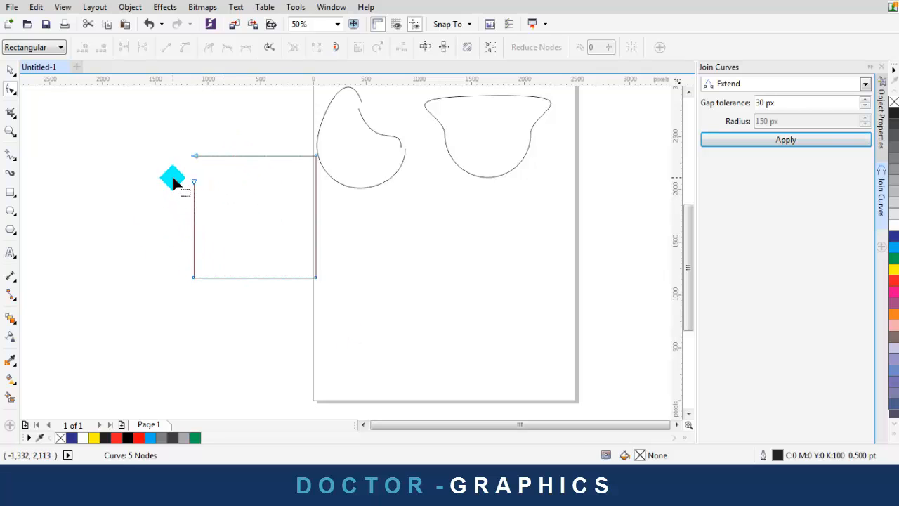
Move the open square left and reselect it for node editing
click(10, 72)
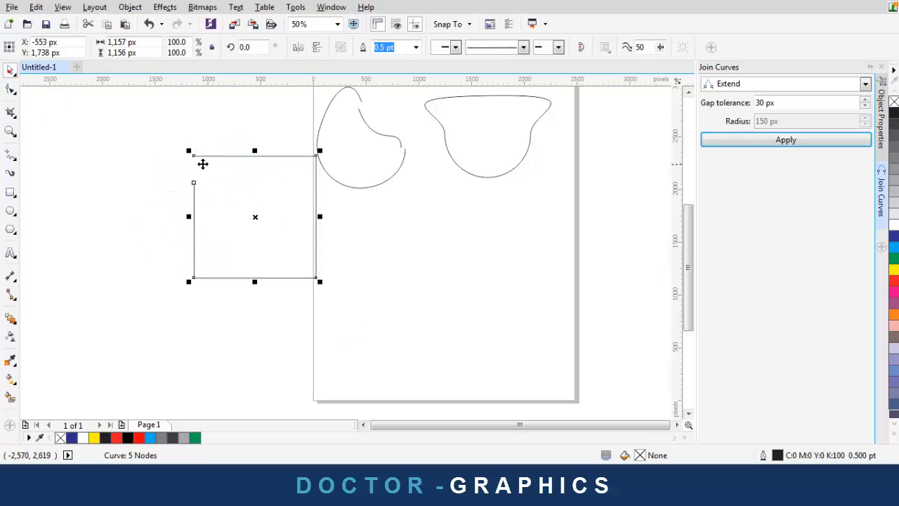
drag(234, 155, 165, 166)
click(182, 131)
scroll(302, 221, down, 1)
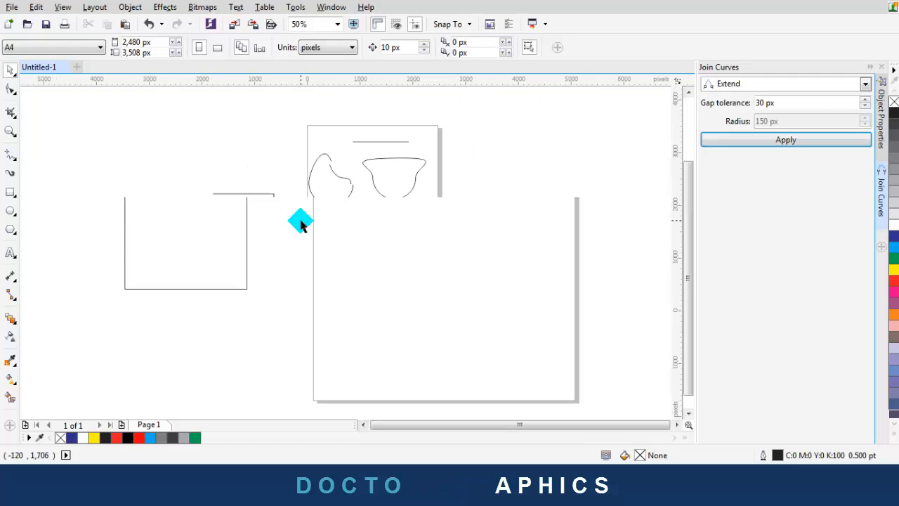
scroll(226, 226, up, 1)
click(201, 222)
click(9, 89)
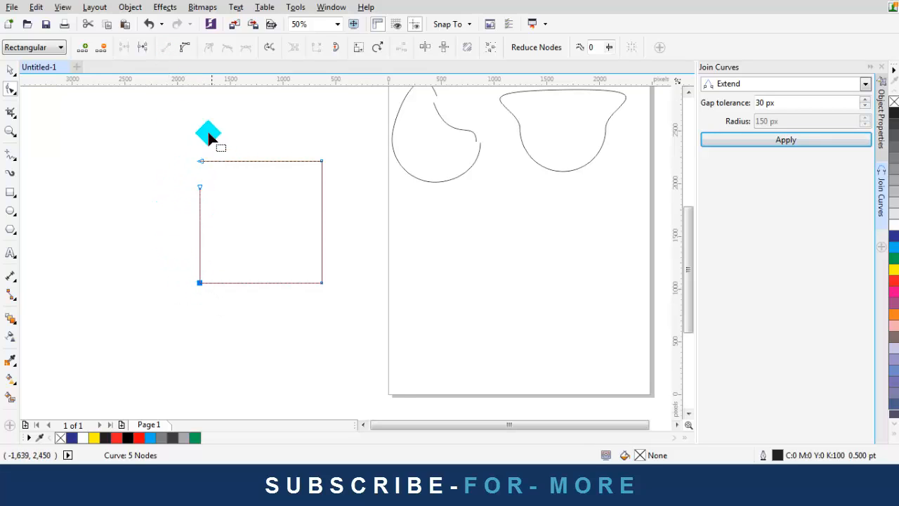
Break the square at its bottom-left corner and extract the left side as a subpath
click(199, 283)
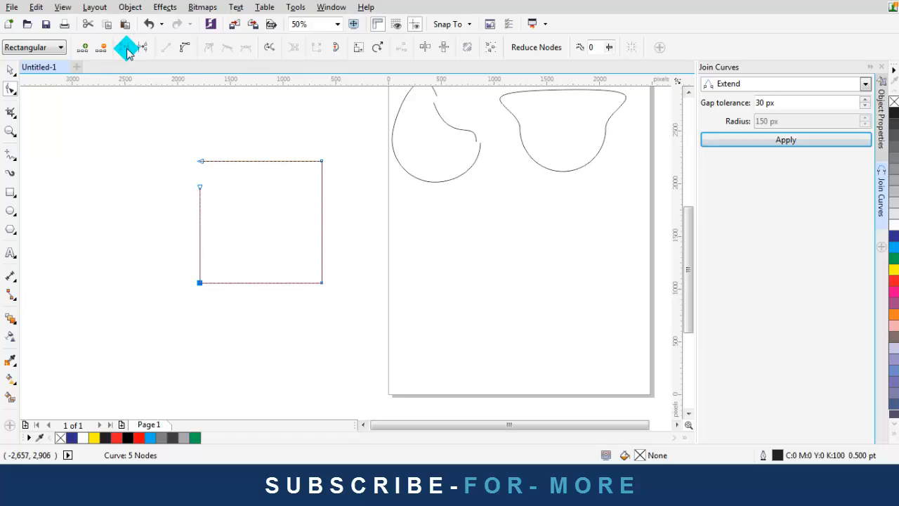
click(141, 47)
click(185, 241)
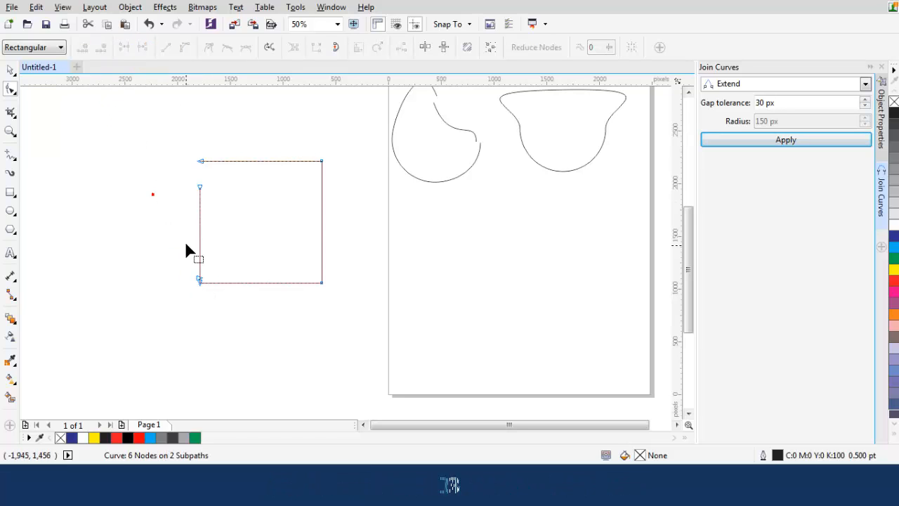
mouse_move(198, 279)
mouse_down()
mouse_move(203, 296)
mouse_move(220, 284)
mouse_move(210, 277)
mouse_move(214, 284)
mouse_up()
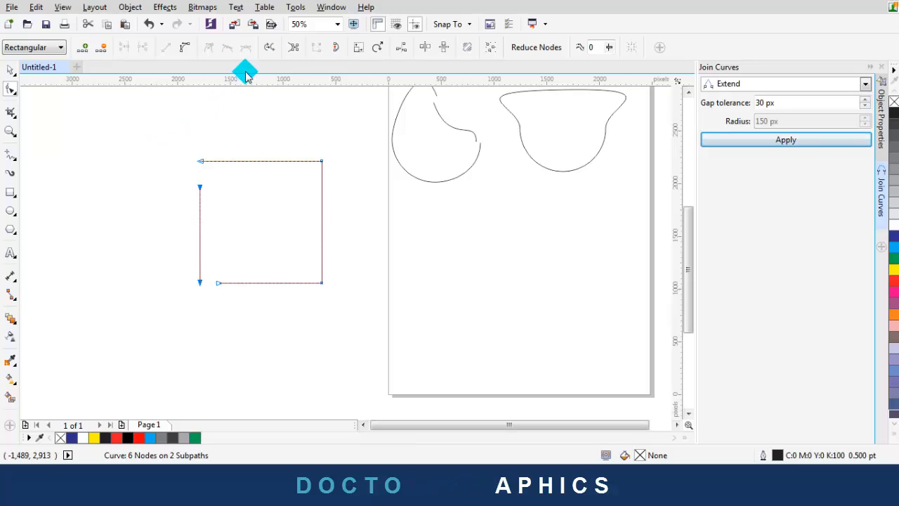
click(294, 47)
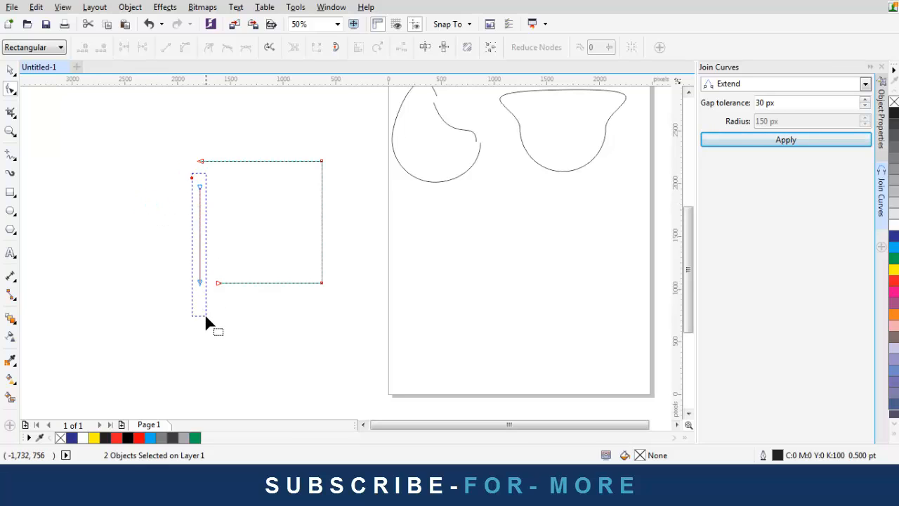
Move the vertical line left, undoing an accidental node move, and reposition the three-sided shape
drag(205, 317, 205, 319)
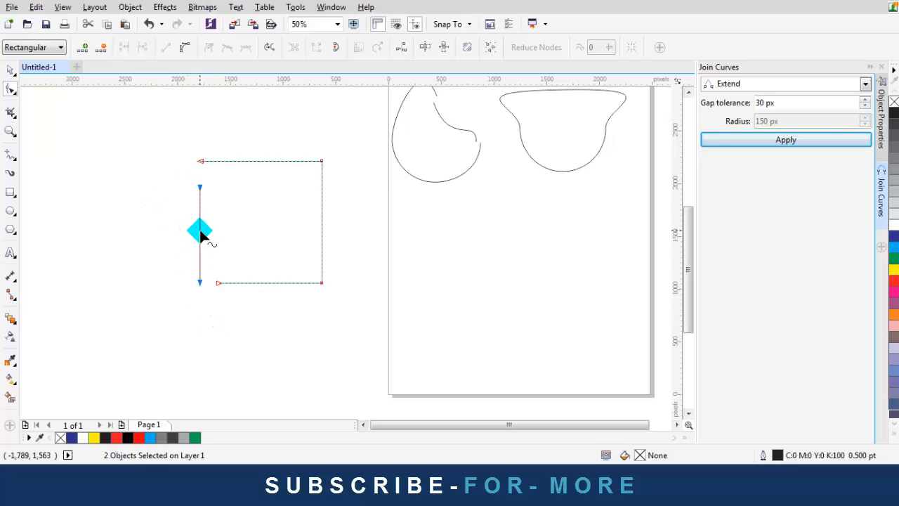
drag(201, 233, 95, 235)
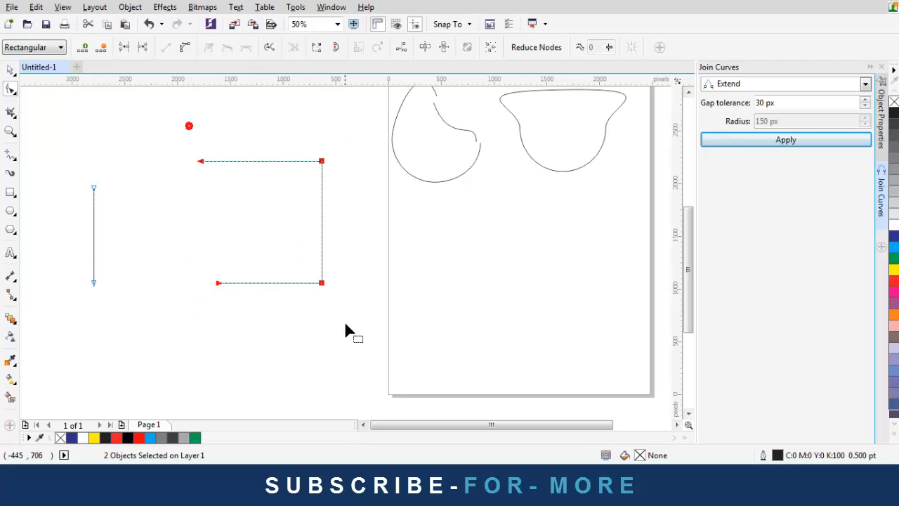
drag(273, 161, 244, 182)
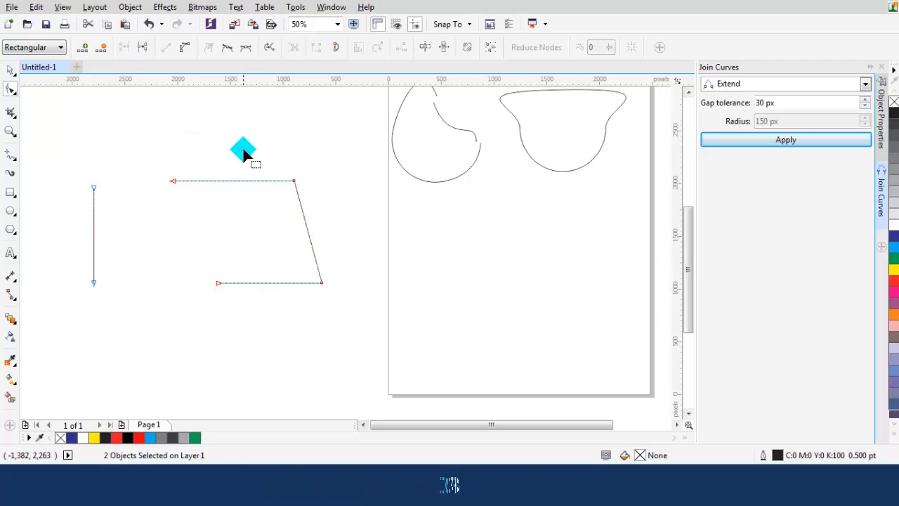
key(ctrl+z)
click(10, 70)
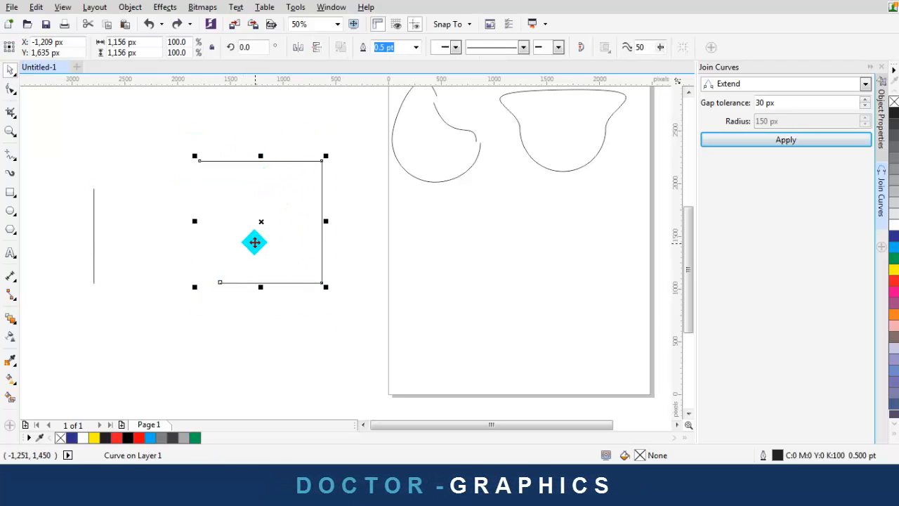
drag(258, 223, 99, 177)
Break apart the three-sided open curve with Ctrl+K
drag(130, 312, 130, 313)
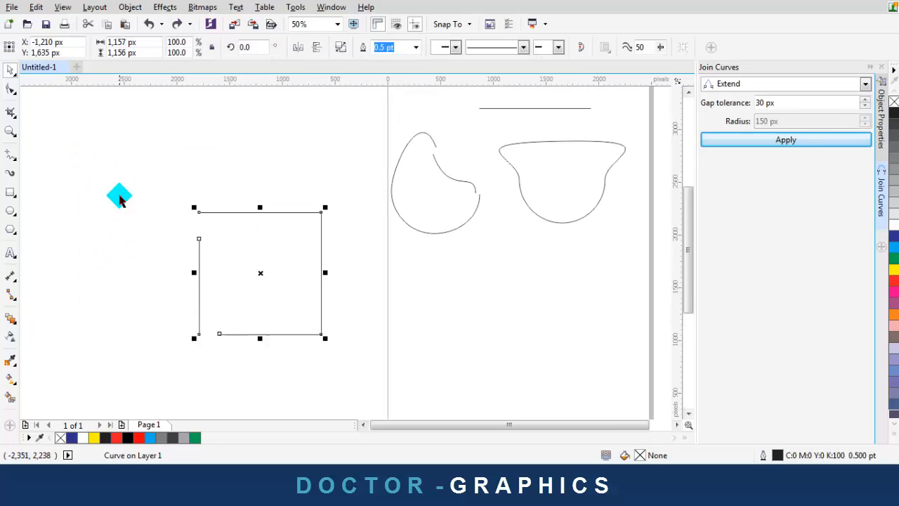
click(156, 178)
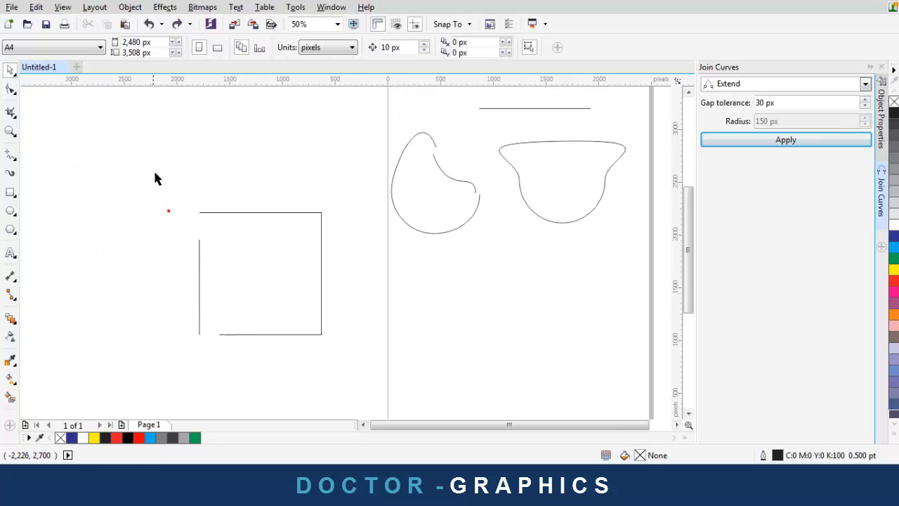
drag(313, 341, 313, 340)
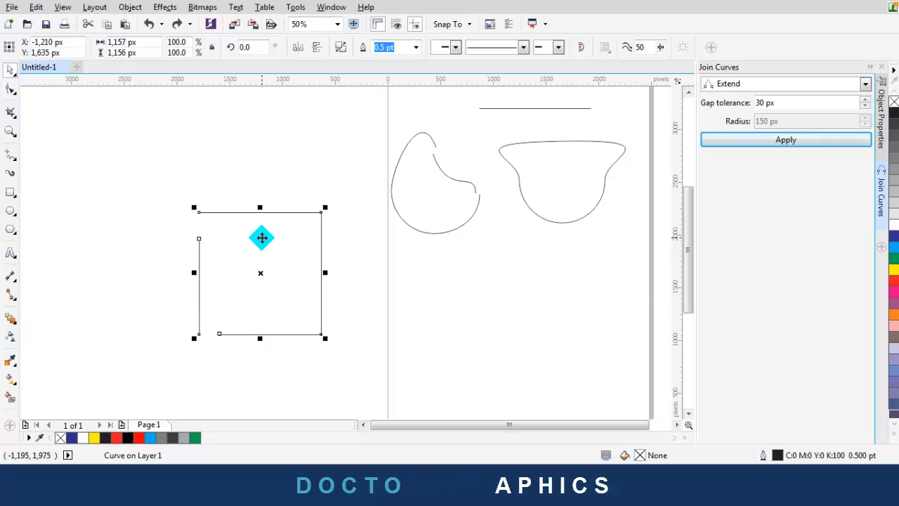
key(ctrl+k)
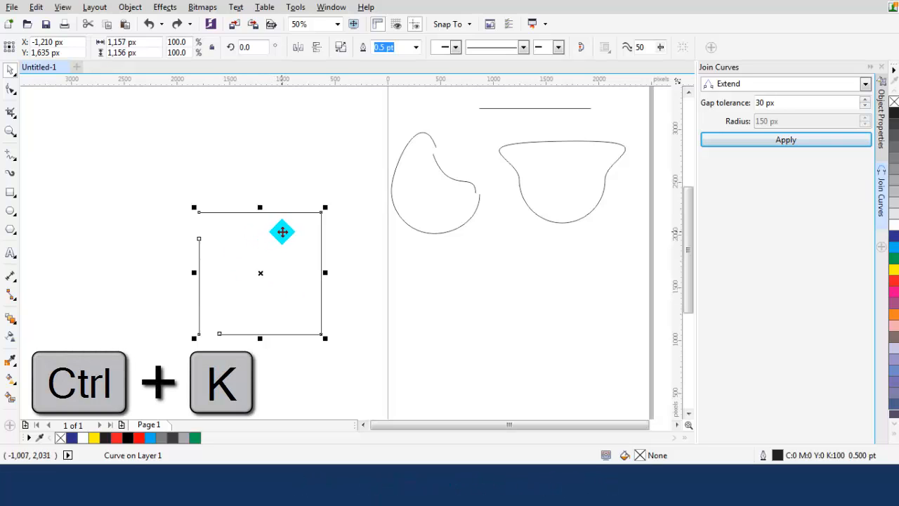
Shift the three-sided shape slightly right and the left line further left
click(257, 165)
drag(243, 213, 267, 212)
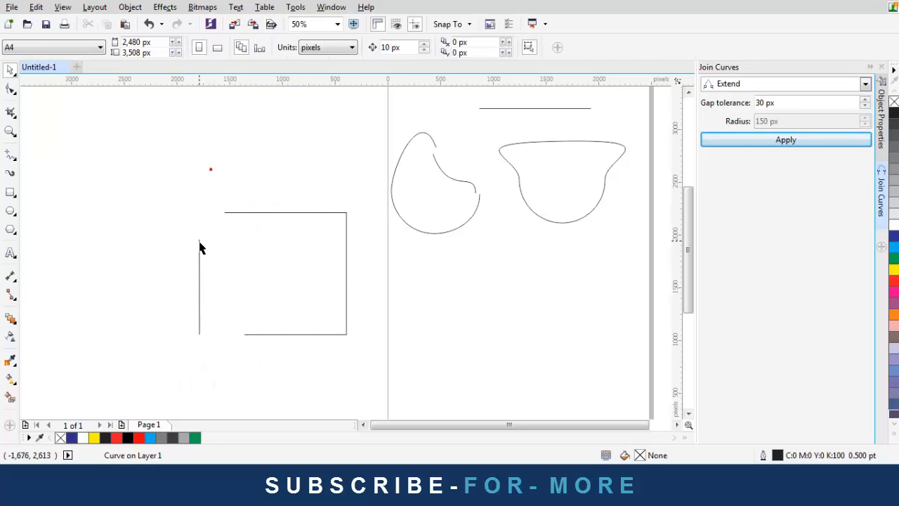
click(199, 247)
drag(199, 247, 182, 248)
click(156, 165)
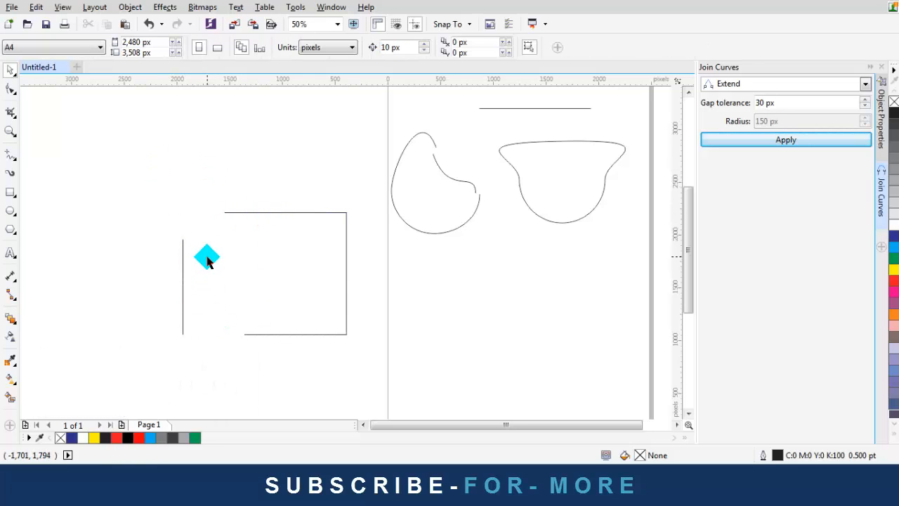
Select the three-sided curve's two right-hand nodes
scroll(172, 220, down, 1)
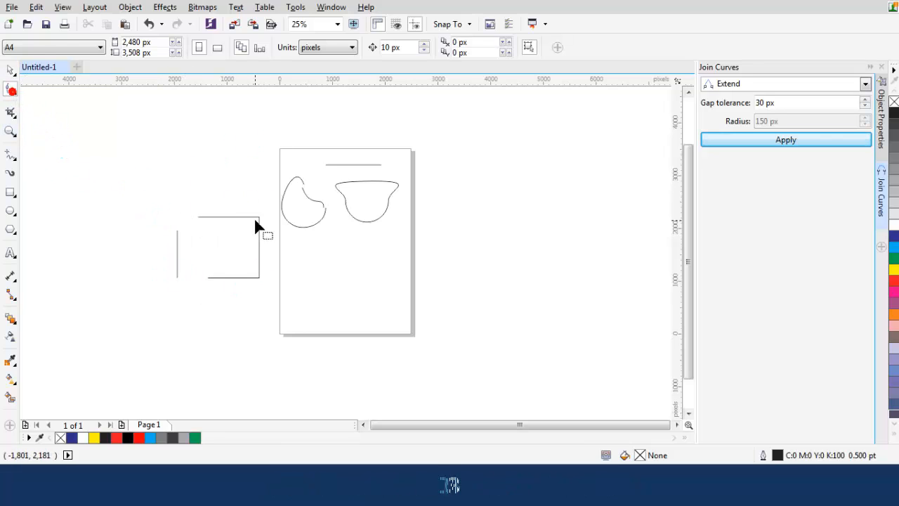
click(257, 223)
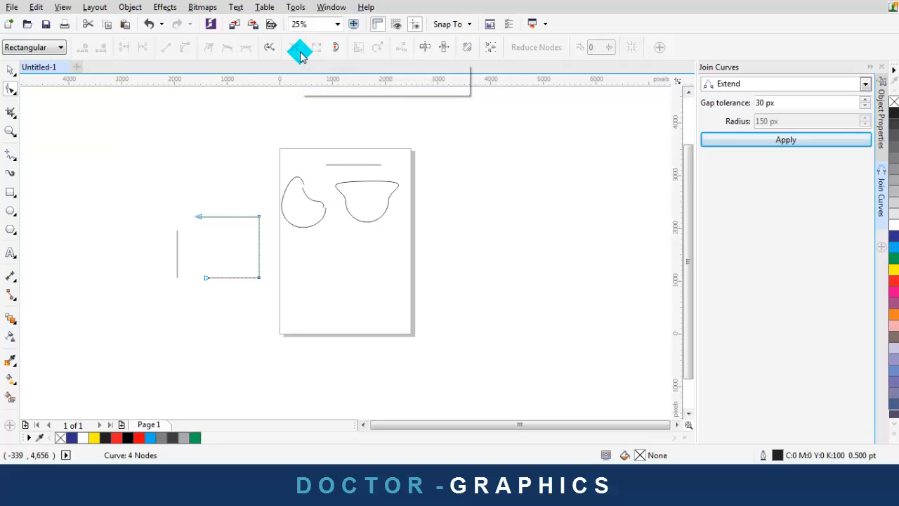
click(259, 231)
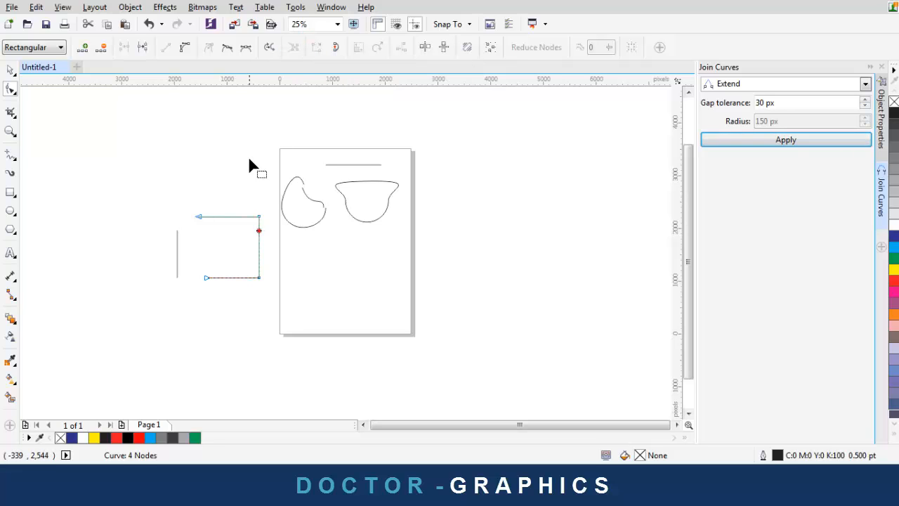
click(158, 187)
drag(265, 322, 270, 302)
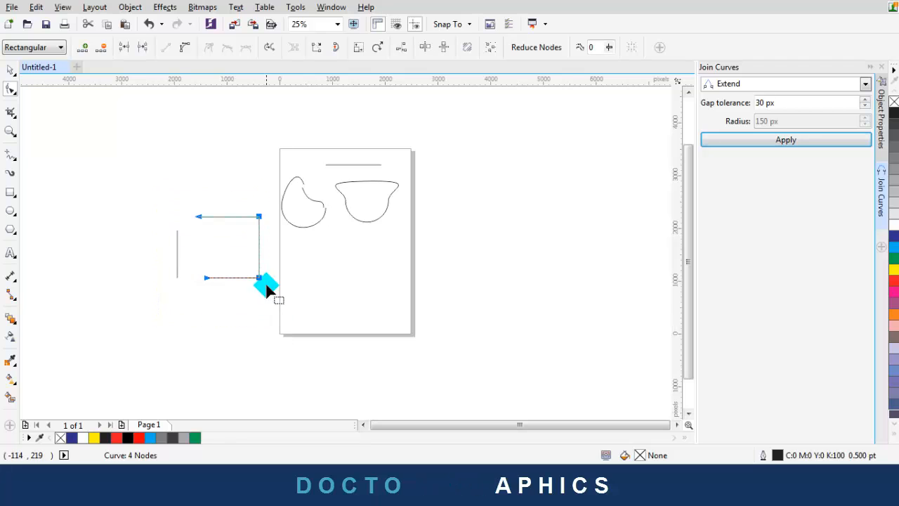
scroll(232, 257, up, 2)
Select the open C-shaped blob curve on the left with the Pick tool
click(10, 71)
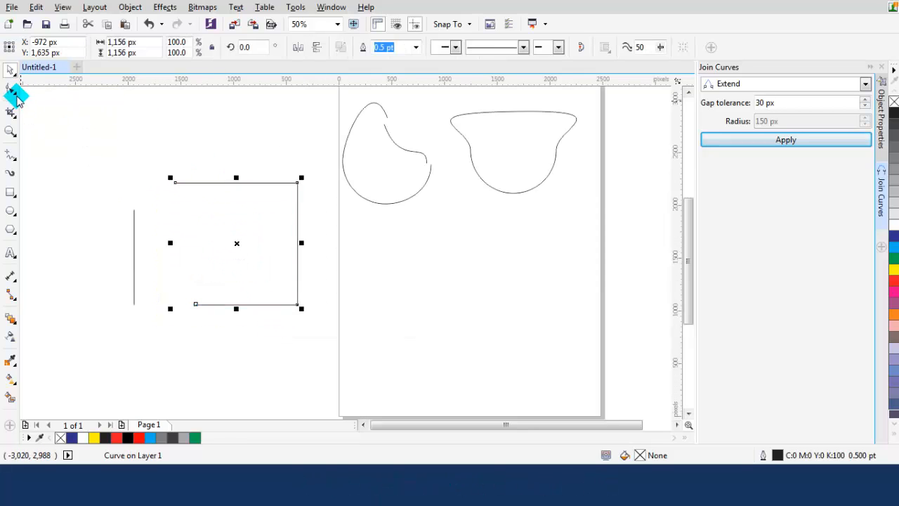
click(14, 91)
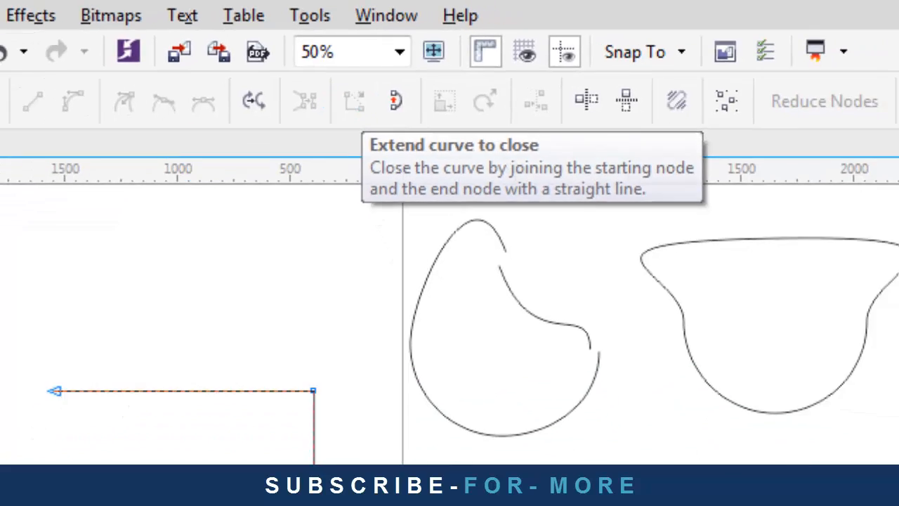
click(10, 70)
click(232, 115)
scroll(431, 128, up, 2)
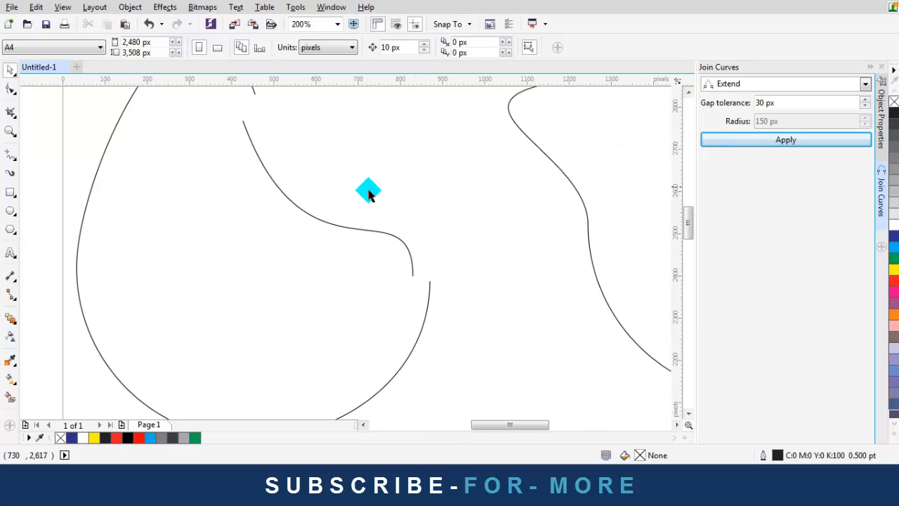
scroll(334, 228, down, 1)
click(462, 327)
click(395, 243)
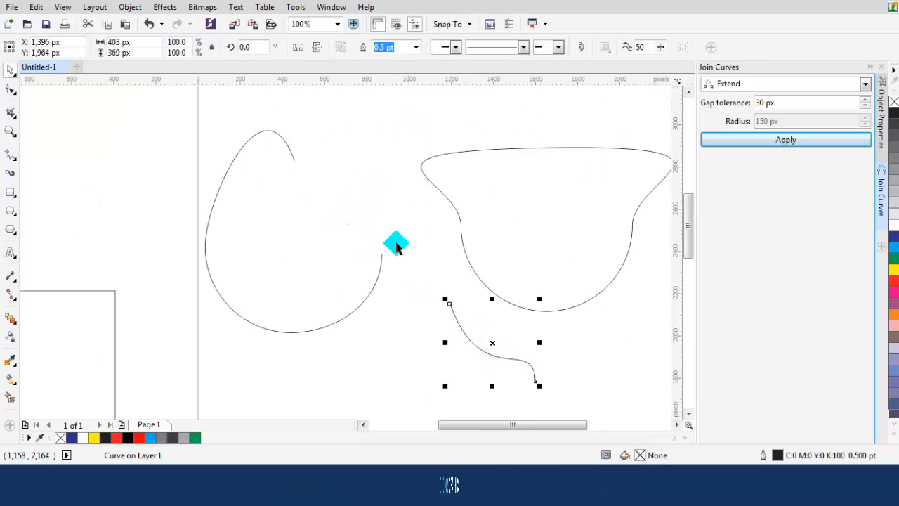
click(381, 256)
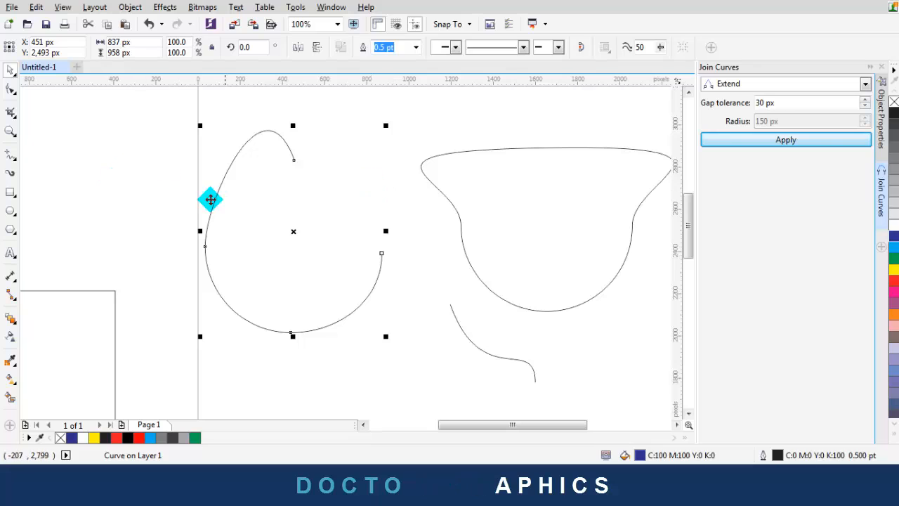
click(105, 151)
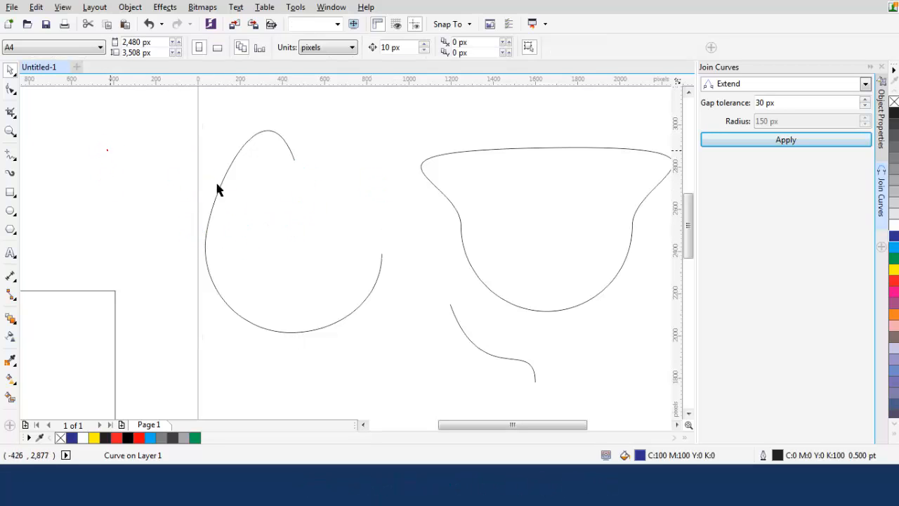
click(295, 159)
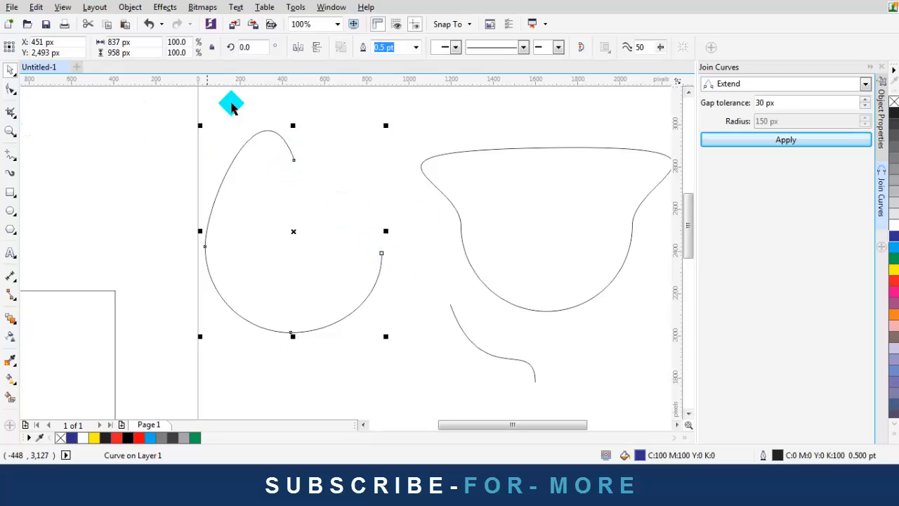
Marquee both end nodes of the open curve and close it with a straight segment
key(F10)
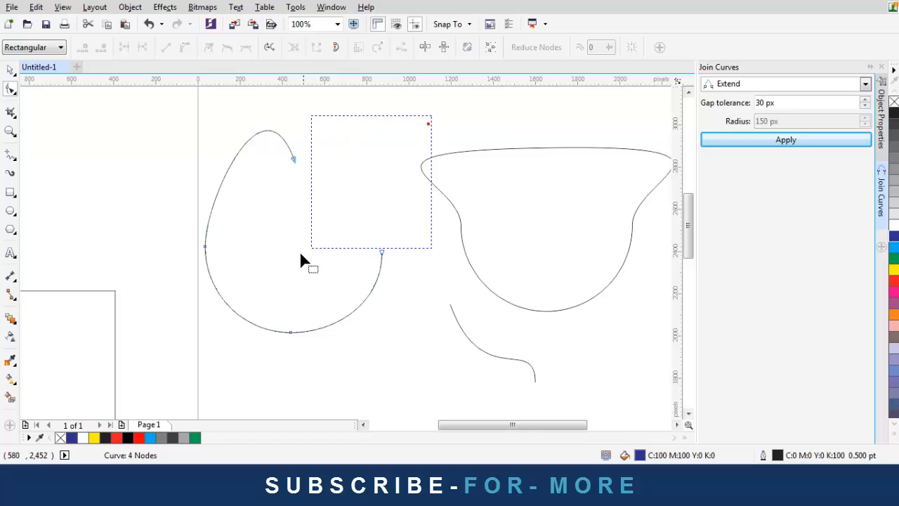
drag(300, 260, 283, 263)
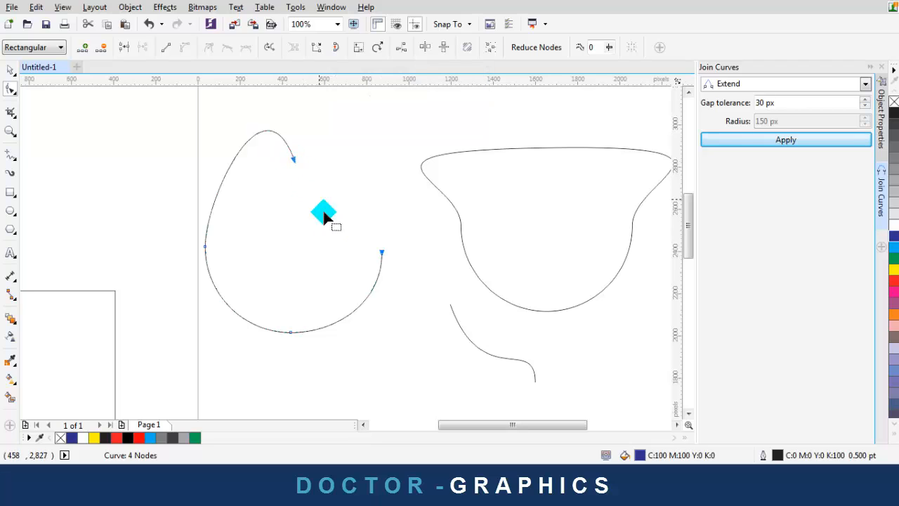
click(316, 50)
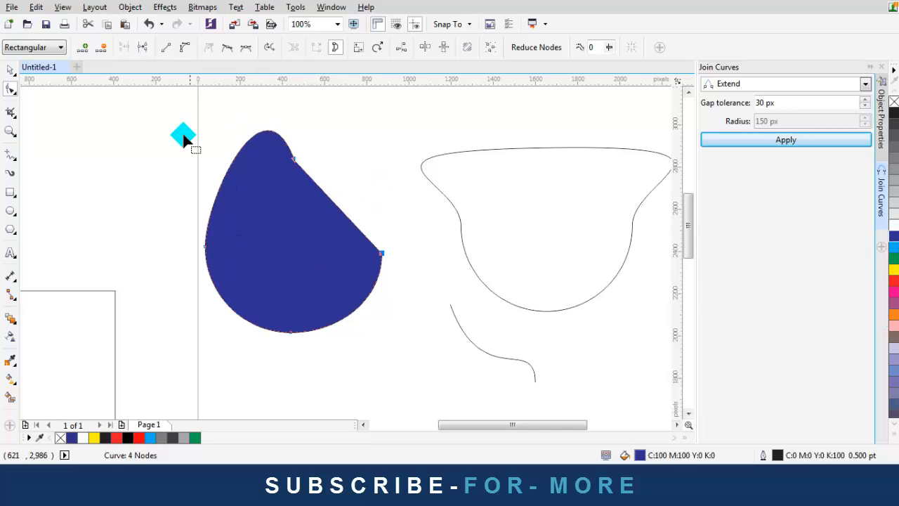
Select the open rectangle's nodes and apply Extend curve to close, then reselect the outline
scroll(198, 172, down, 2)
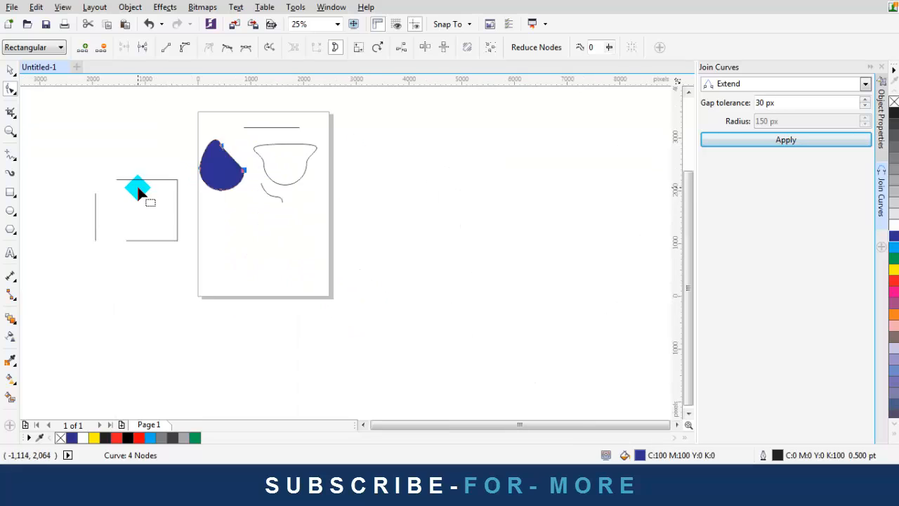
scroll(137, 187, up, 1)
scroll(63, 181, up, 1)
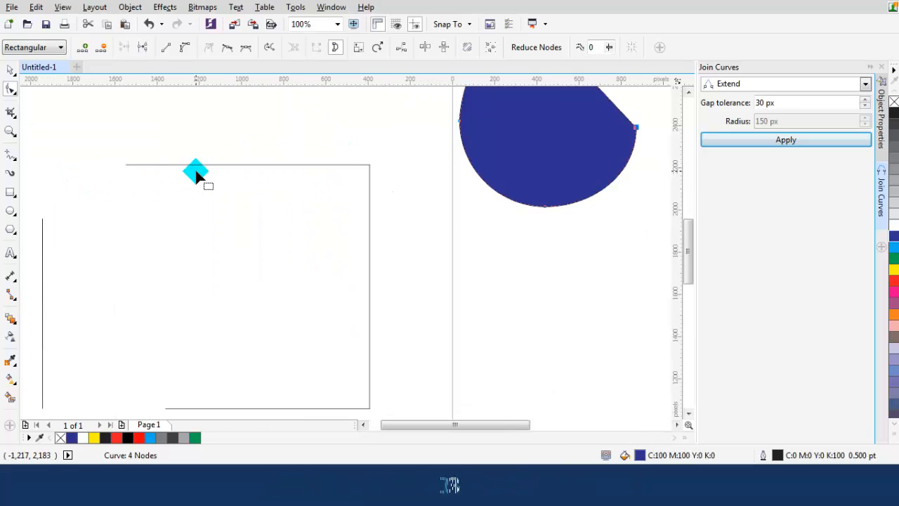
scroll(195, 170, down, 1)
drag(142, 139, 297, 314)
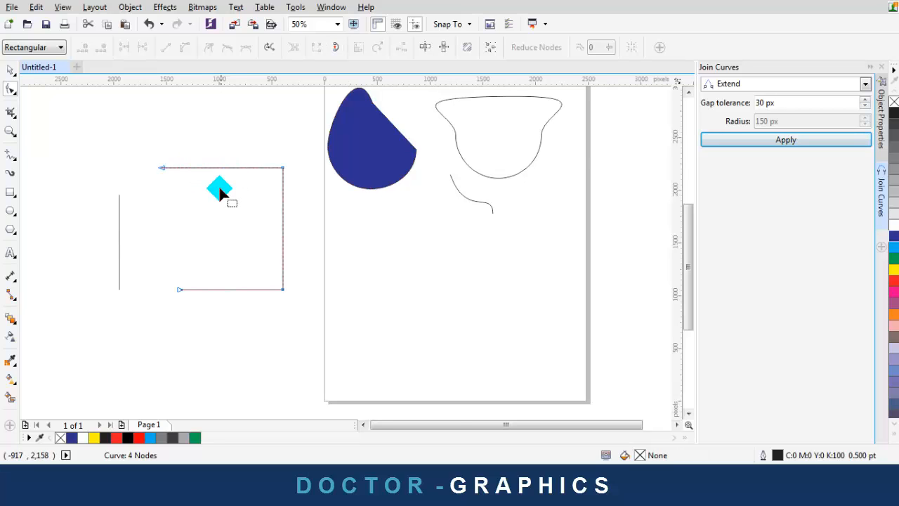
scroll(219, 189, up, 1)
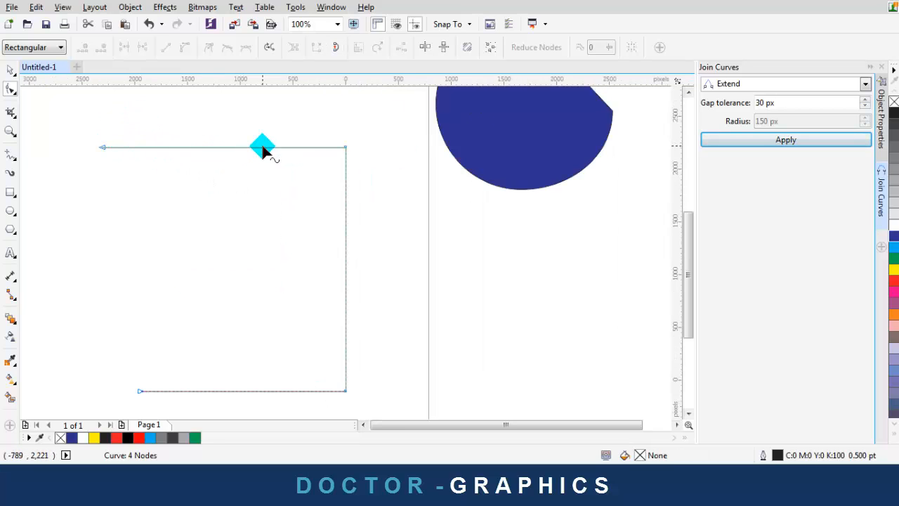
scroll(262, 149, down, 1)
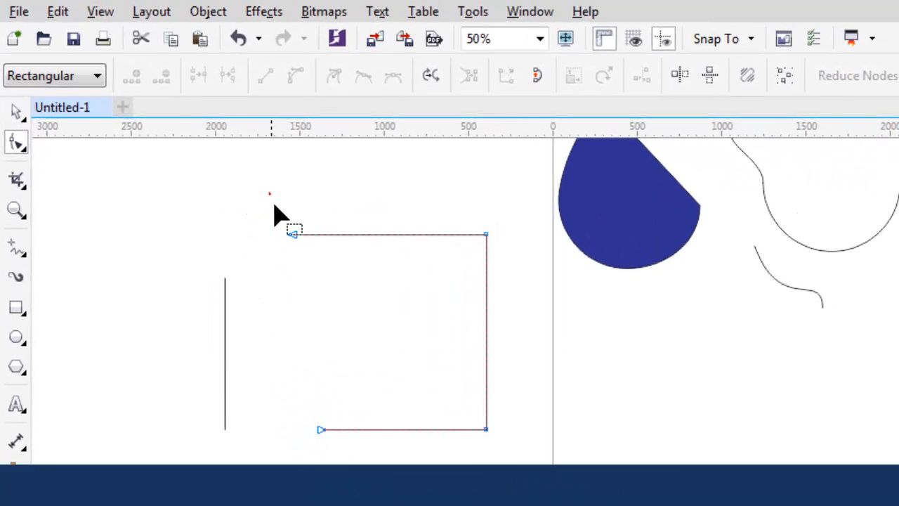
drag(501, 463, 500, 466)
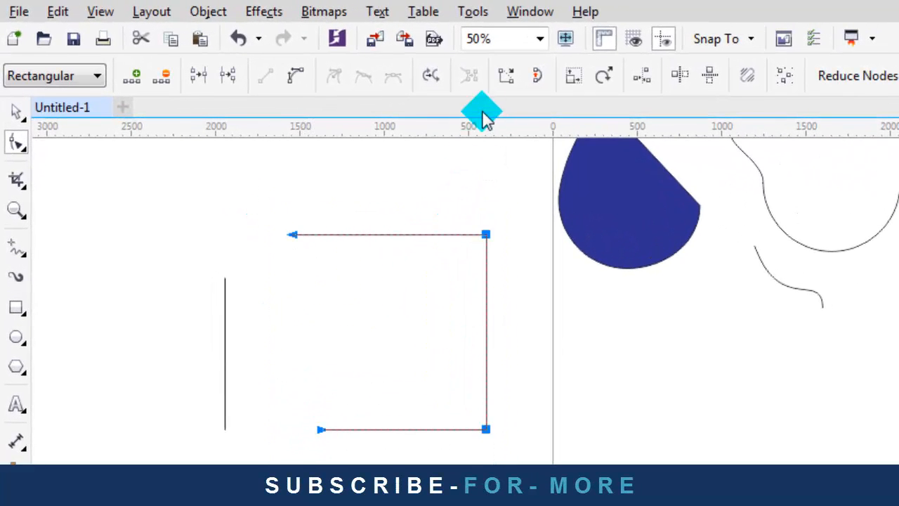
click(507, 79)
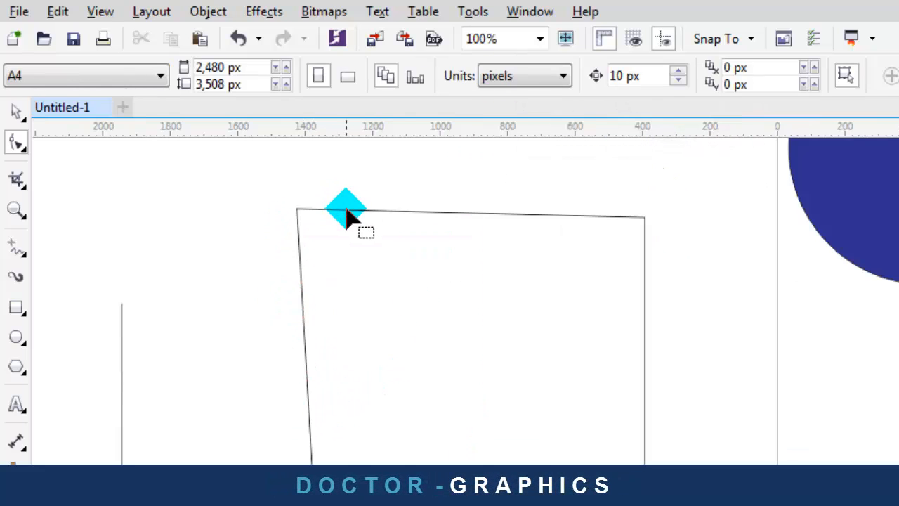
click(345, 208)
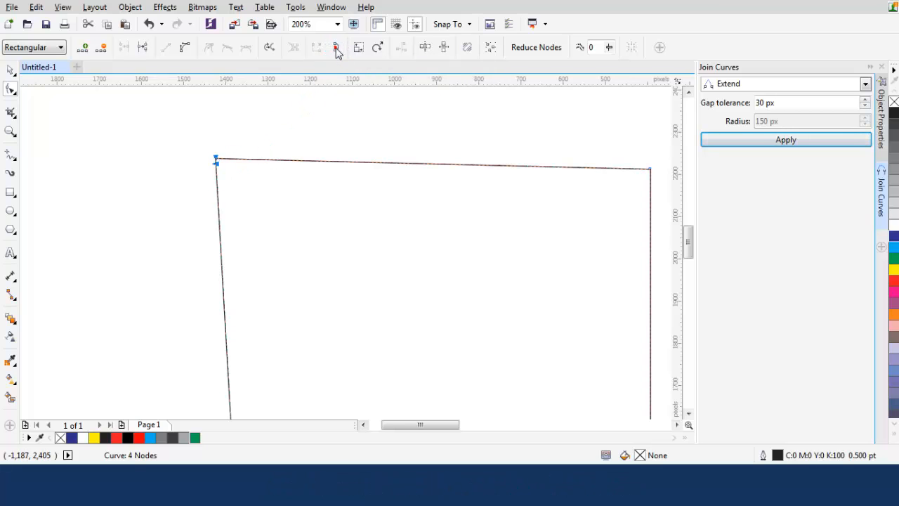
Drag the rectangle's top-left end node upward
drag(217, 156, 216, 141)
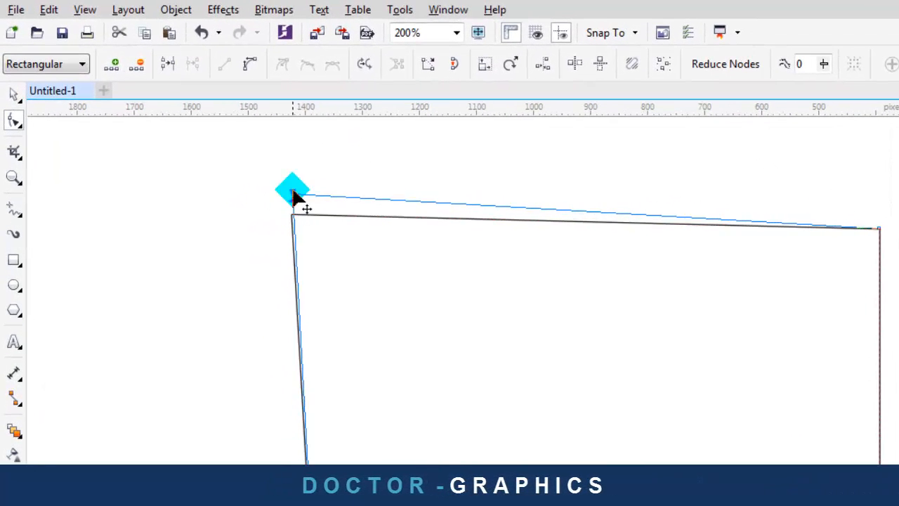
mouse_move(293, 194)
mouse_down()
mouse_move(297, 225)
mouse_move(304, 178)
mouse_move(286, 184)
mouse_up()
click(275, 203)
click(285, 177)
Join the two end nodes at the top-left corner into a closed curve
scroll(302, 170, up, 1)
scroll(308, 218, down, 1)
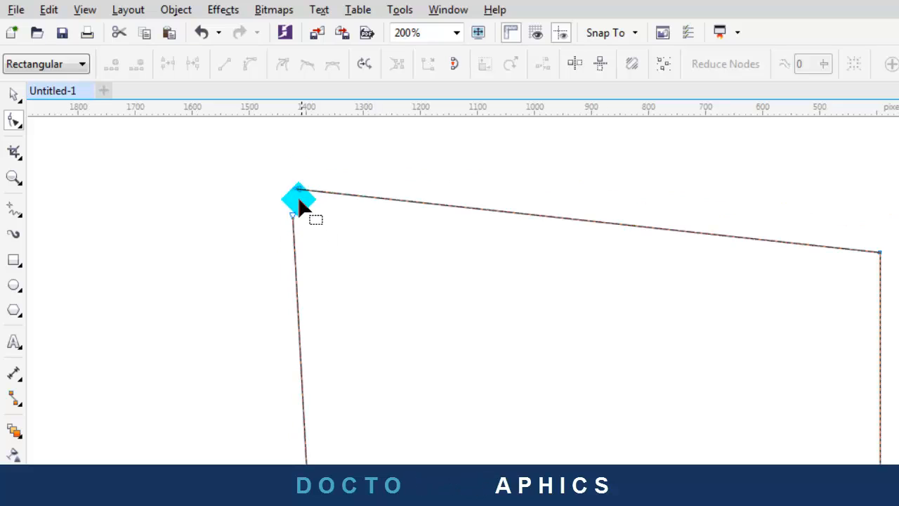
drag(323, 226, 323, 226)
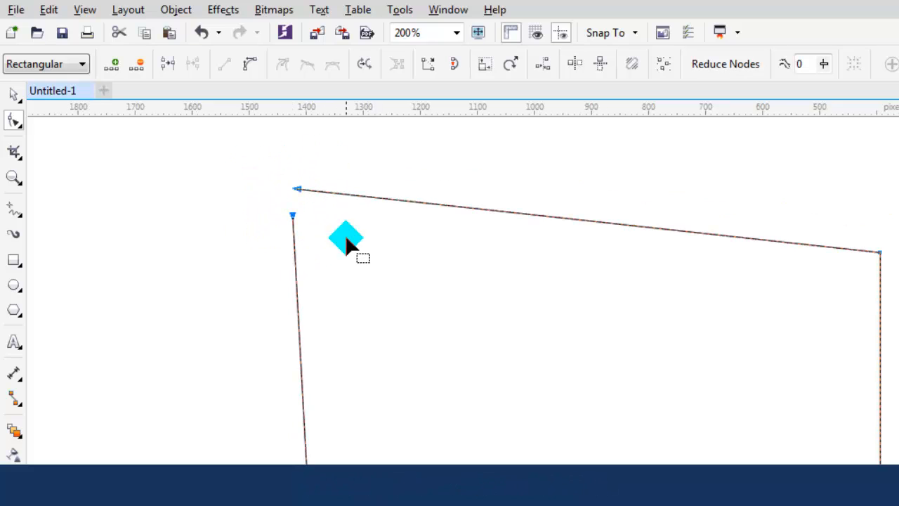
click(455, 64)
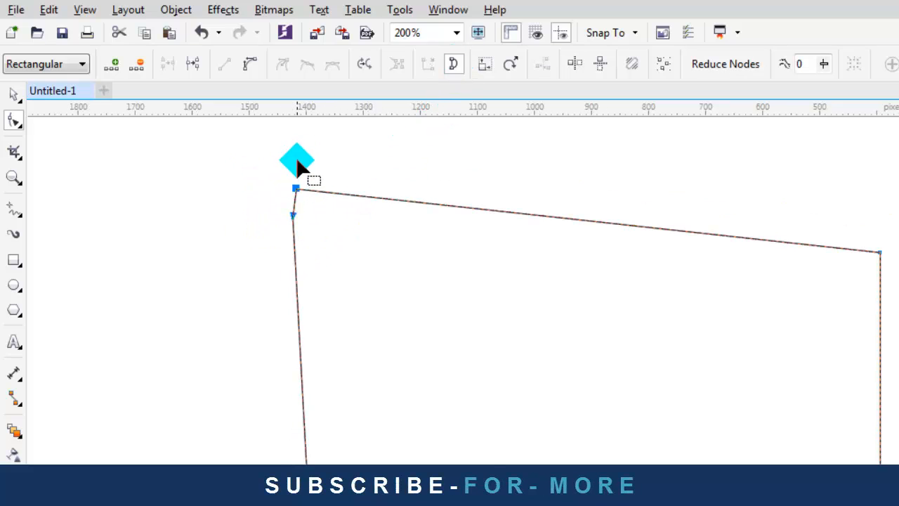
click(296, 161)
Split the curve at the top-left corner and pull the left-edge end down to open a gap
scroll(297, 196, up, 2)
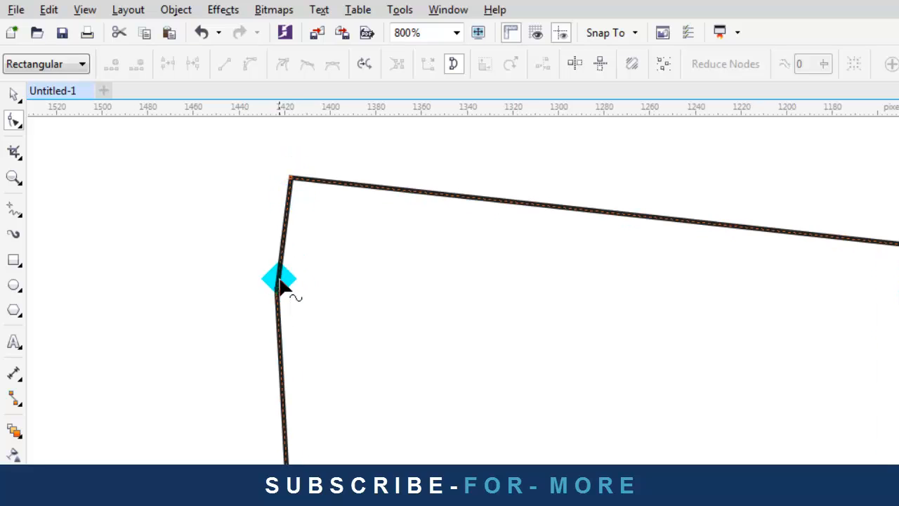
scroll(278, 299, down, 1)
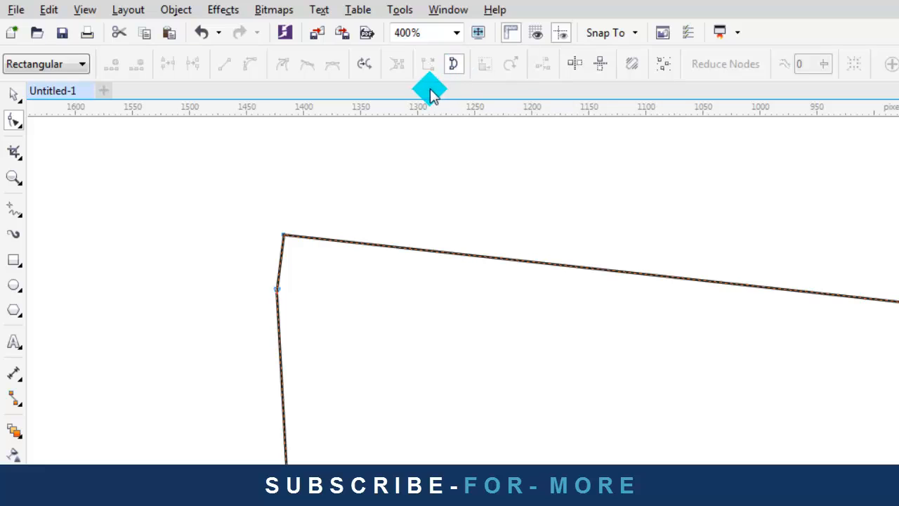
drag(233, 199, 354, 253)
click(453, 64)
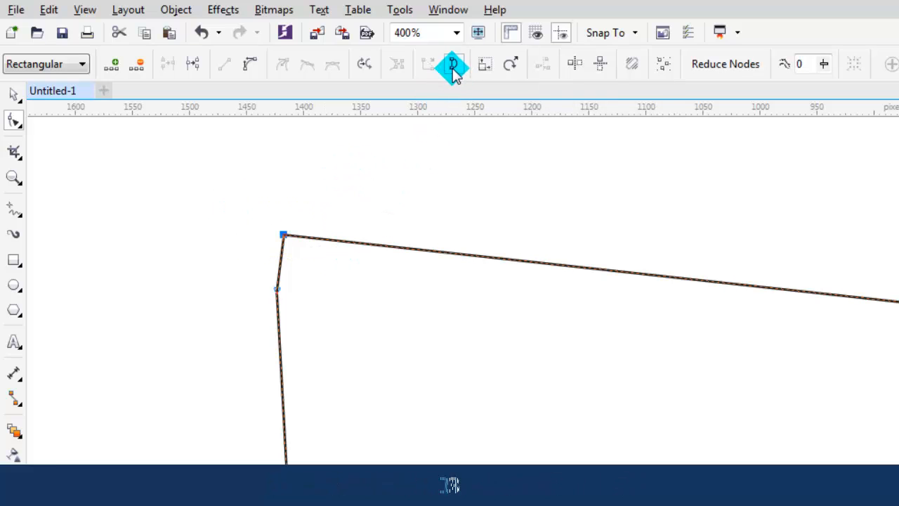
click(291, 291)
drag(281, 290, 280, 338)
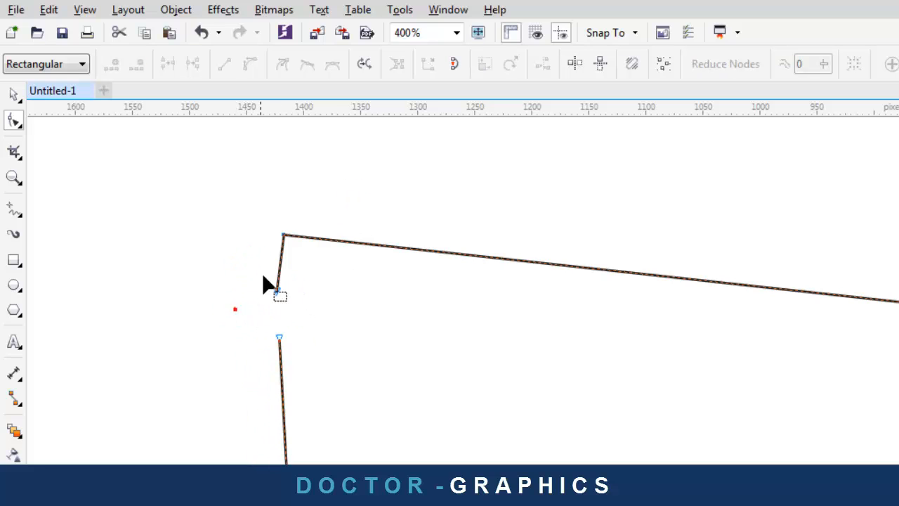
Select both loose end nodes on the left edge and close the curve
scroll(267, 278, down, 2)
drag(246, 250, 303, 328)
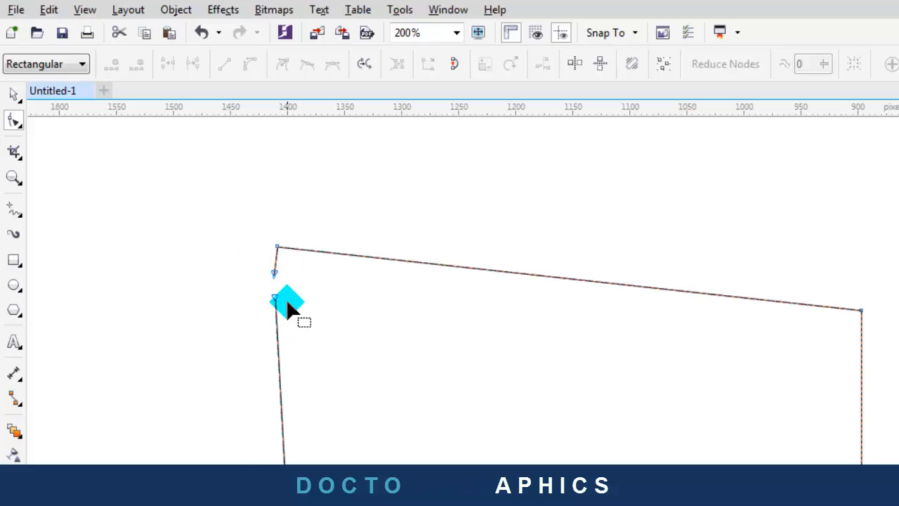
scroll(291, 308, up, 4)
drag(198, 169, 301, 336)
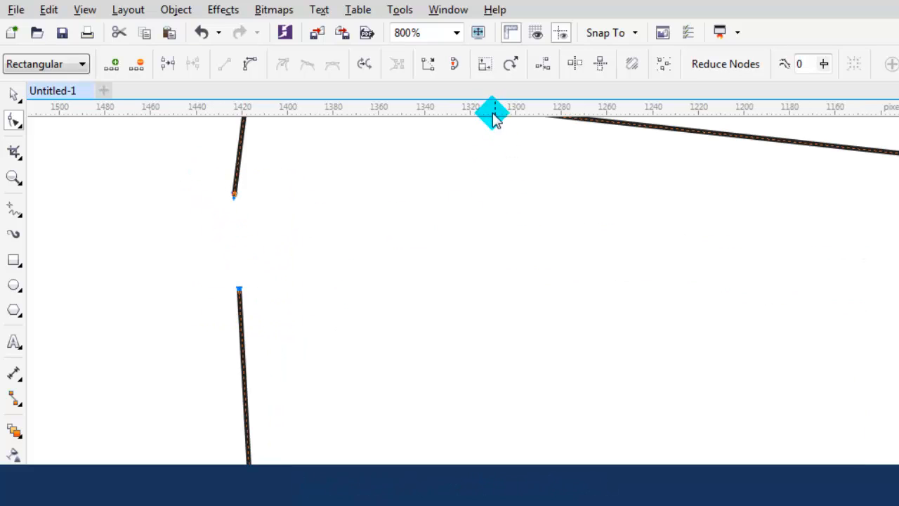
click(458, 65)
Reselect the closed outline to check its nodes
scroll(428, 226, down, 4)
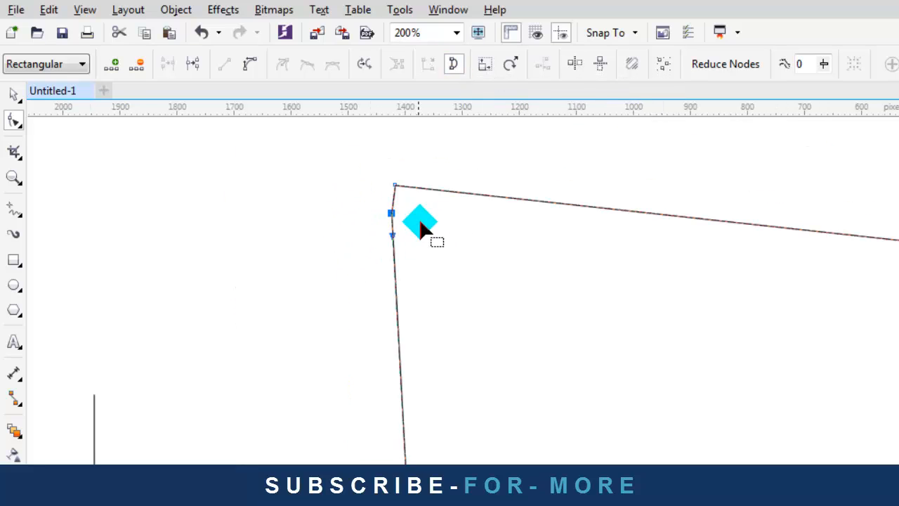
scroll(395, 207, up, 2)
scroll(399, 252, down, 2)
click(357, 191)
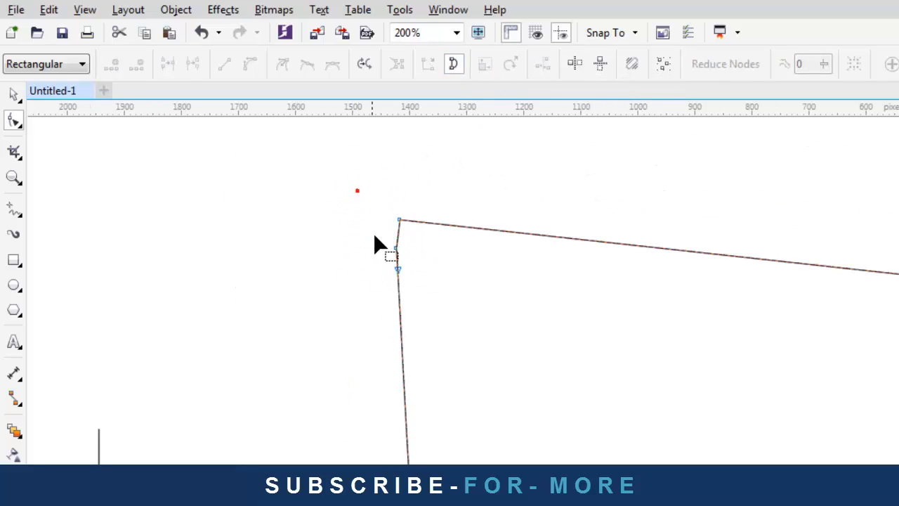
scroll(378, 222, up, 2)
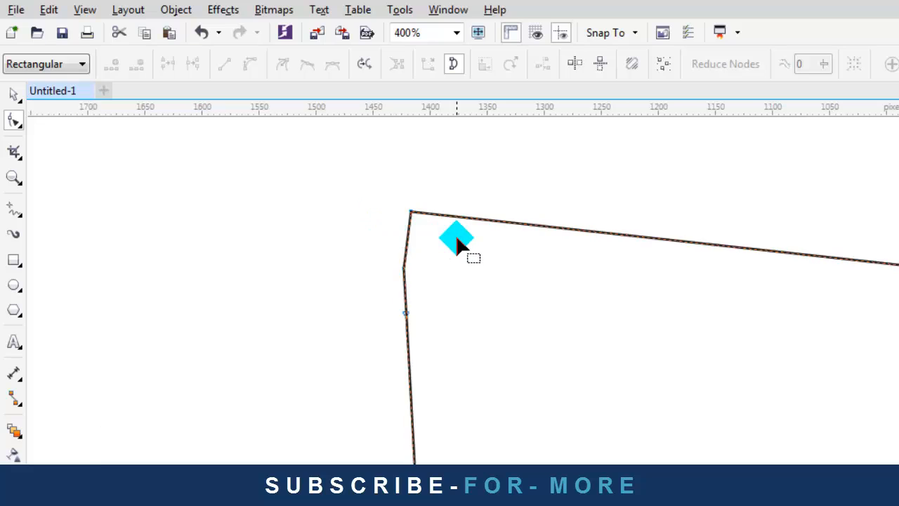
click(378, 289)
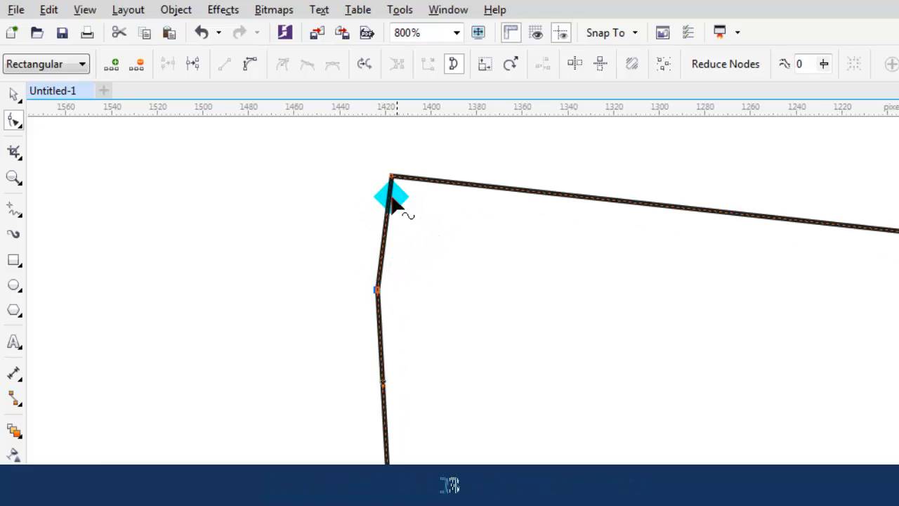
scroll(358, 299, down, 1)
click(349, 308)
click(388, 281)
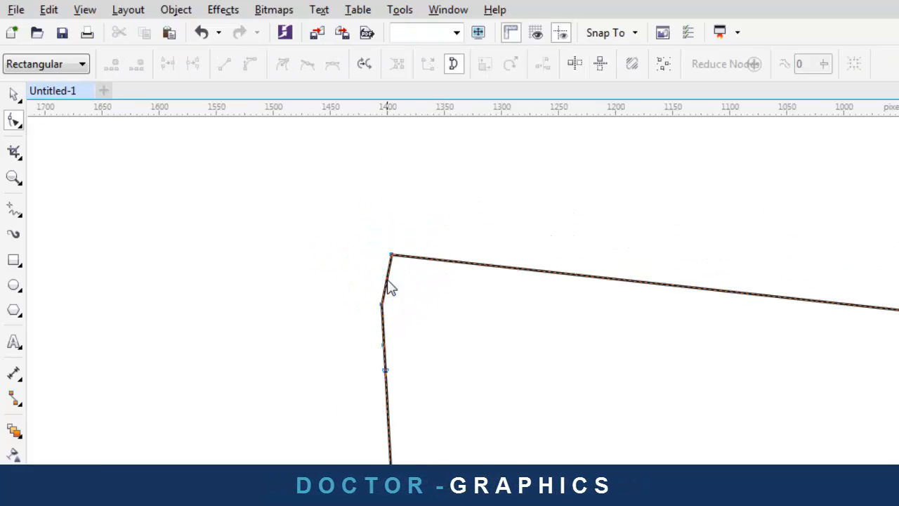